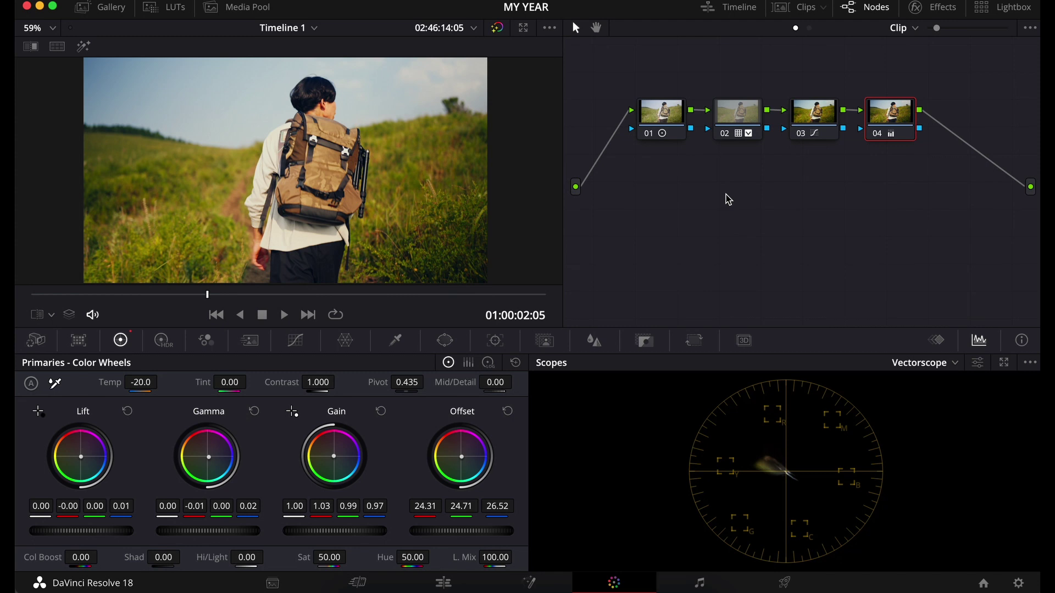
{"action": "left_click", "coordinate": [662, 115]}
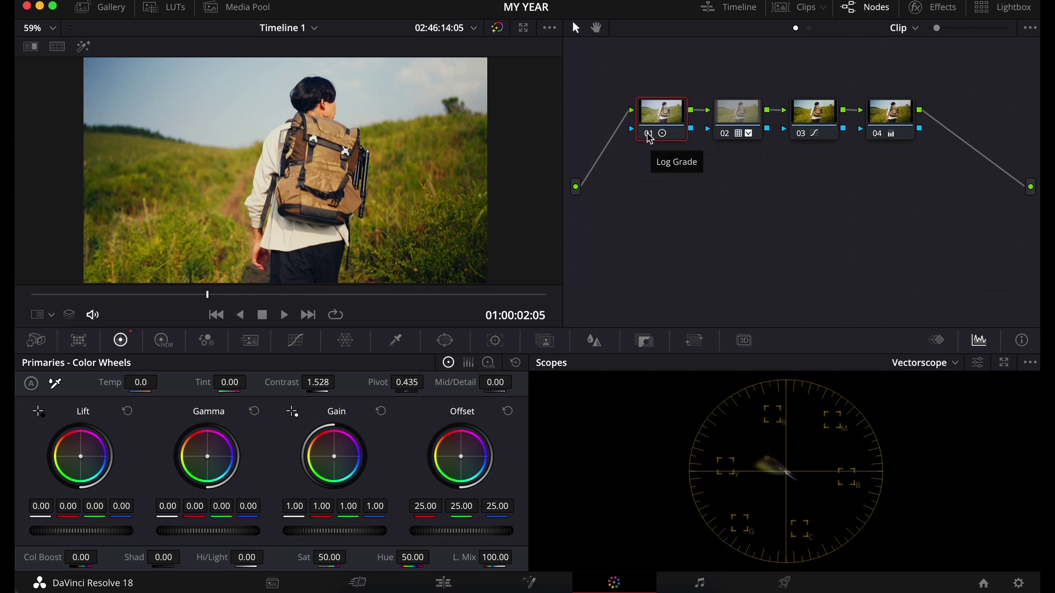
{"action": "left_click", "coordinate": [649, 133]}
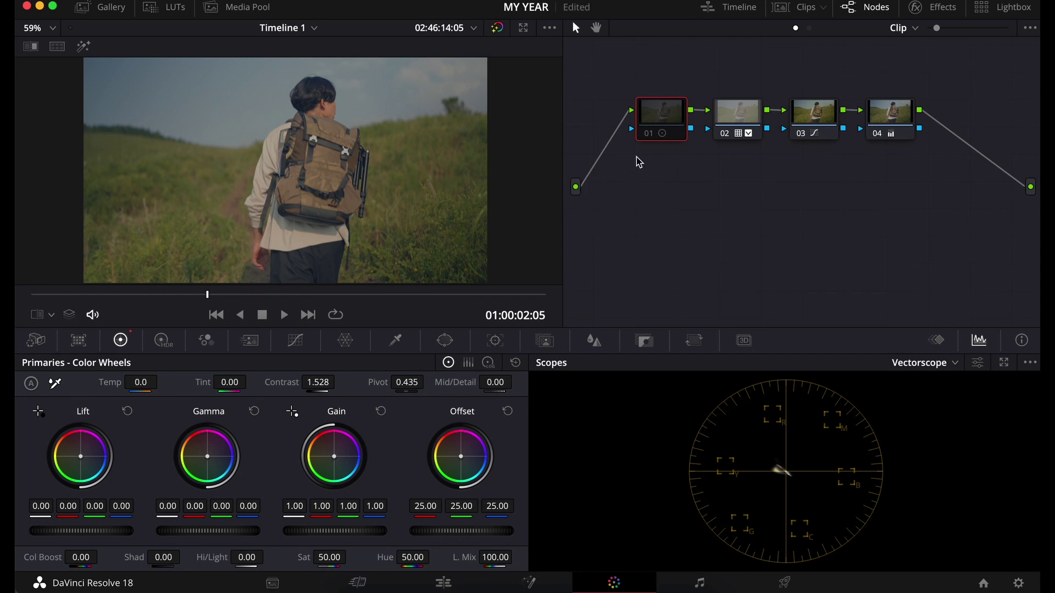
{"action": "left_click", "coordinate": [649, 135]}
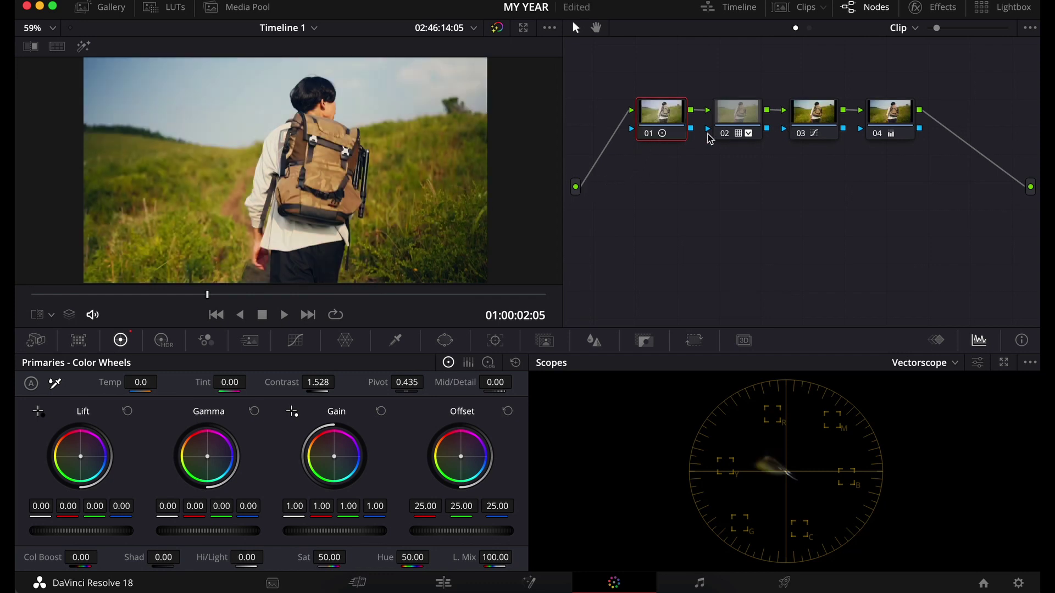
{"action": "left_click", "coordinate": [724, 134]}
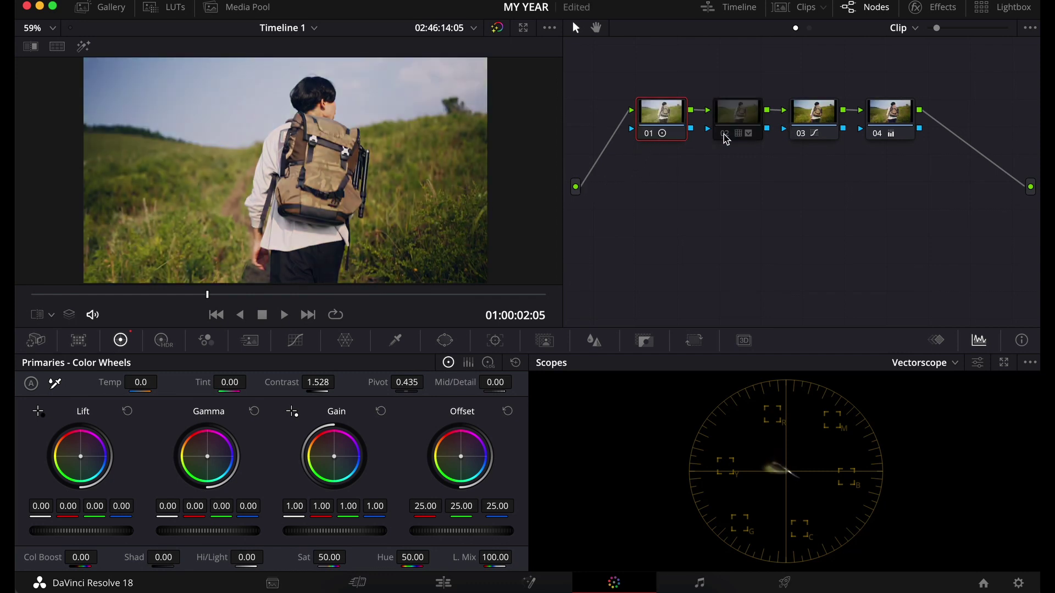
{"action": "left_click", "coordinate": [738, 136]}
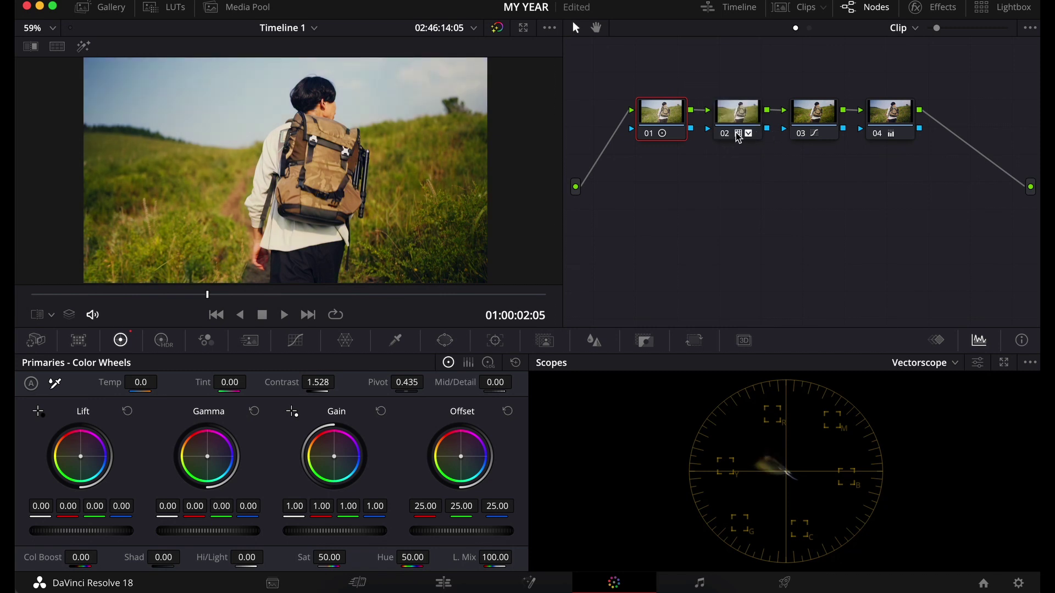
{"action": "left_click", "coordinate": [802, 133]}
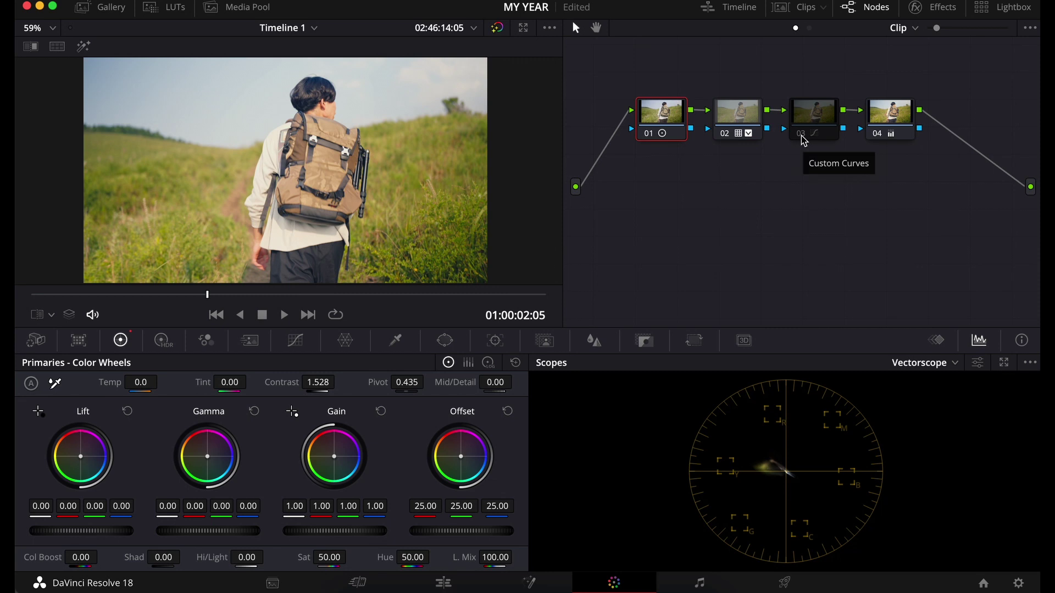
{"action": "left_click", "coordinate": [803, 138]}
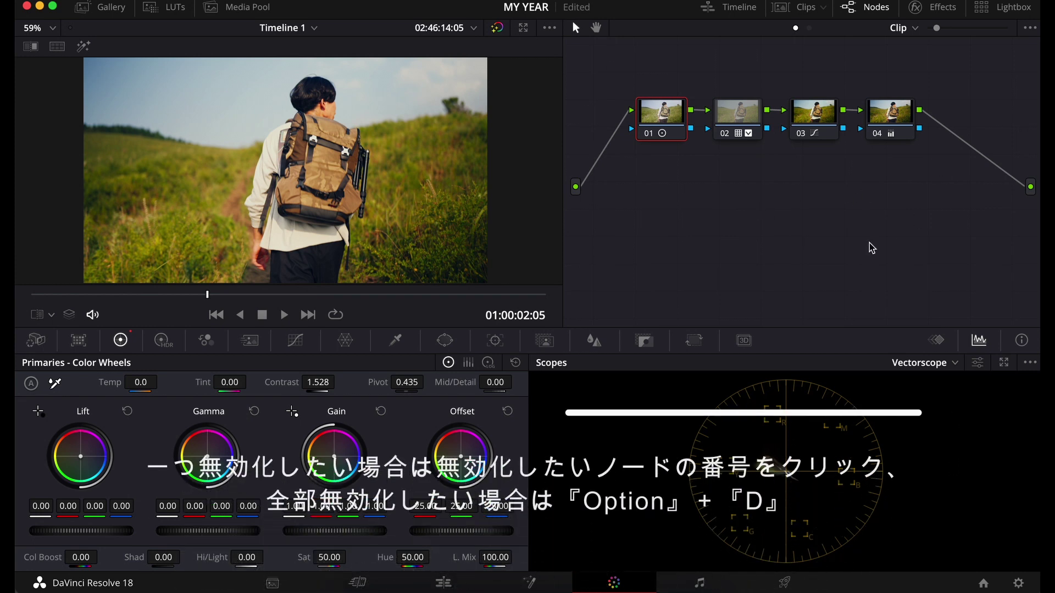
{"action": "key", "text": "alt+d"}
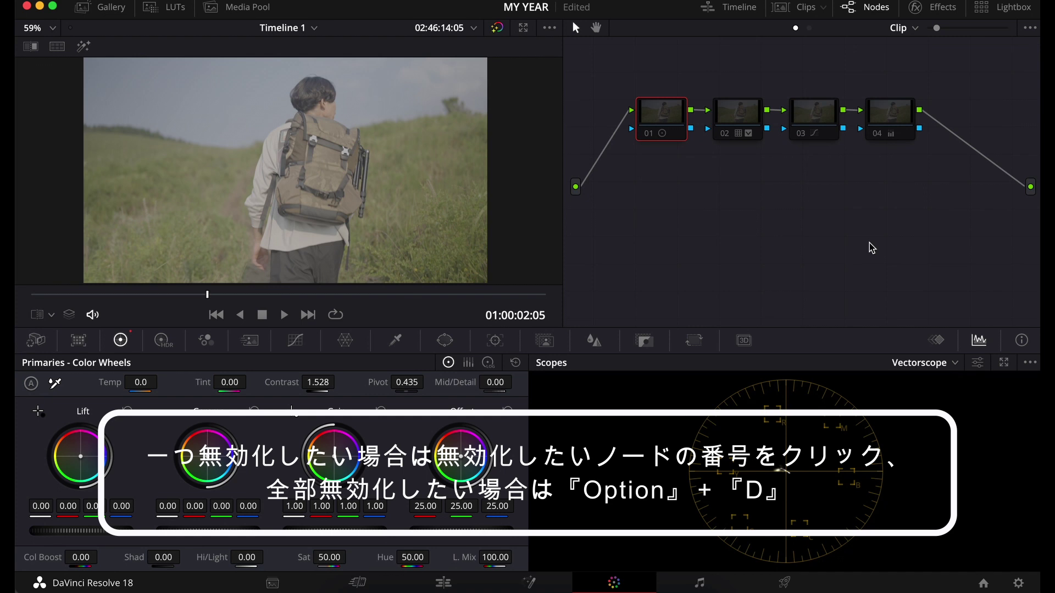
{"action": "key", "text": "alt+d"}
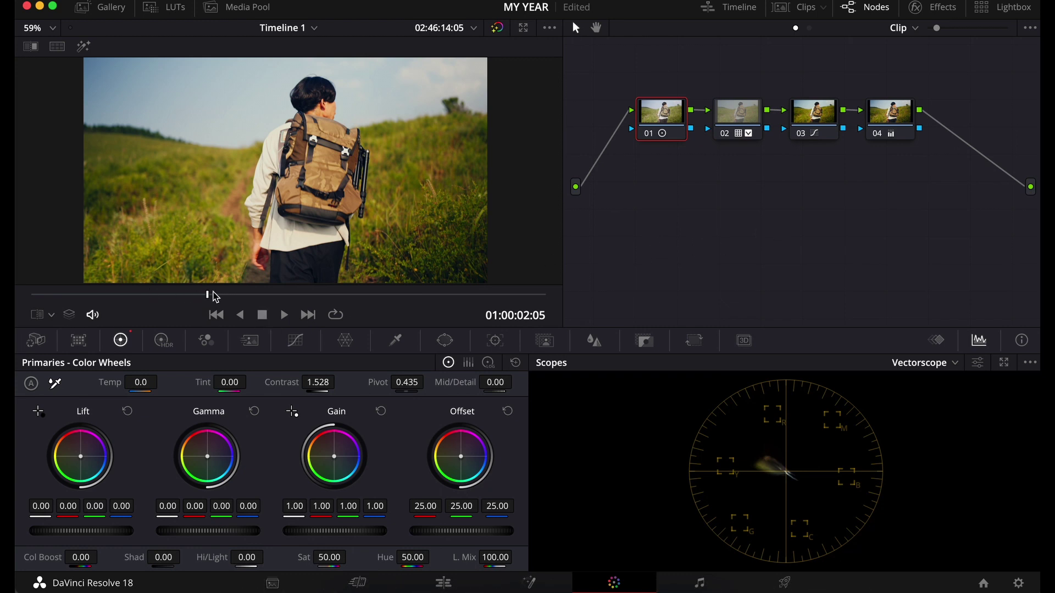
{"action": "mouse_move", "coordinate": [212, 295]}
{"action": "left_mouse_down"}
{"action": "mouse_move", "coordinate": [107, 296]}
{"action": "mouse_move", "coordinate": [110, 306]}
{"action": "left_mouse_up"}
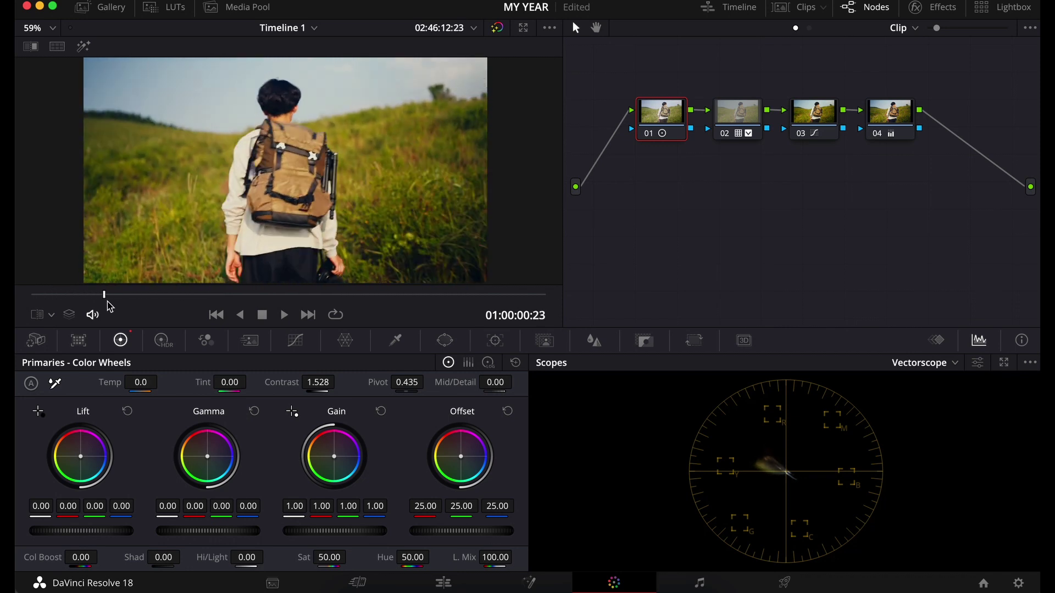
{"action": "key", "text": "space"}
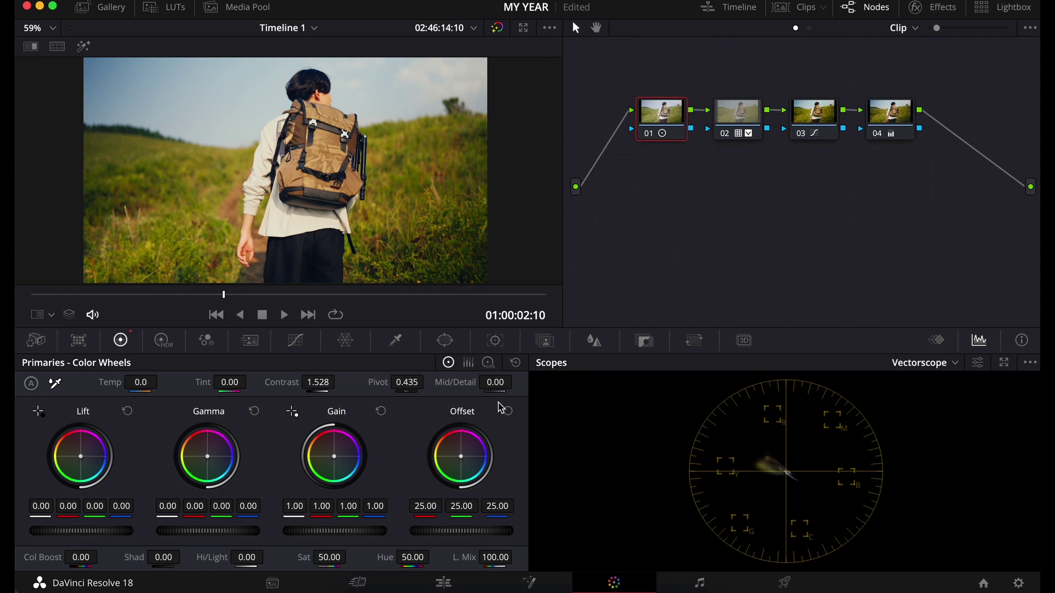
{"action": "key", "text": "p"}
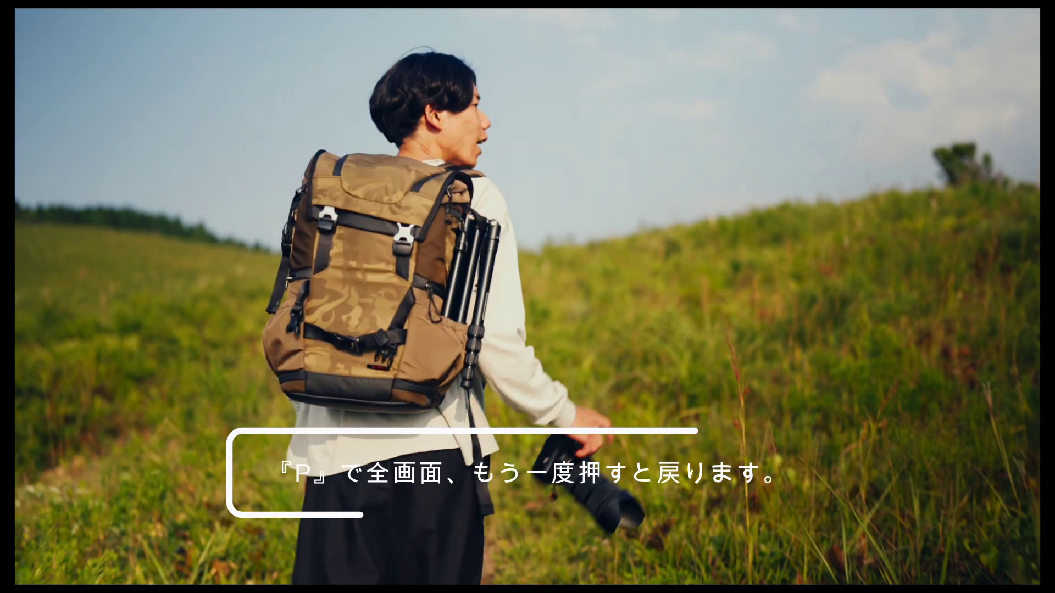
{"action": "key", "text": "p"}
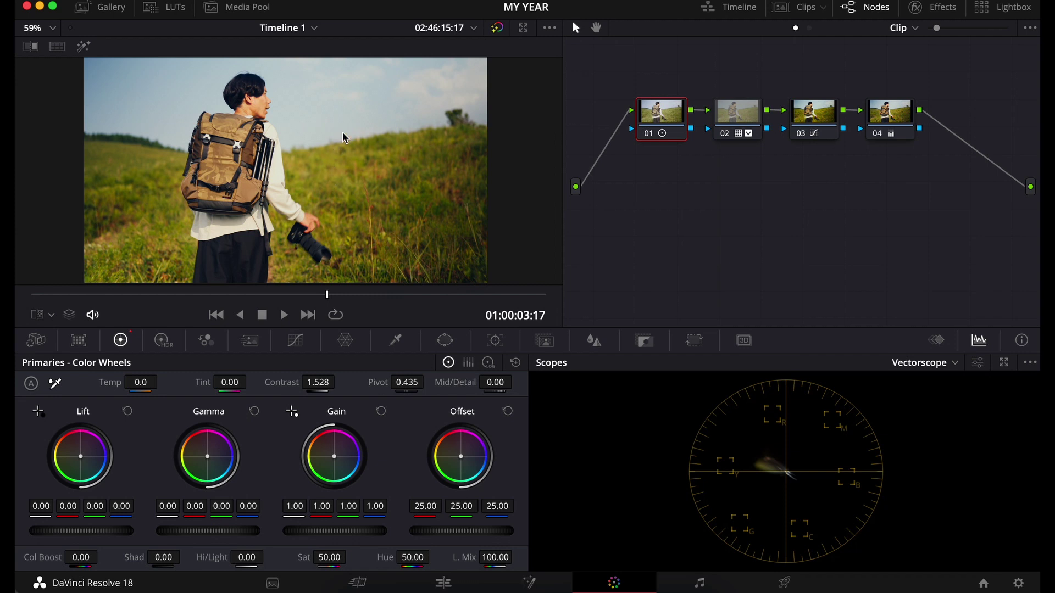
Grab still 1.1.1 of the hiking clip's current grade into the gallery
{"action": "right_click", "coordinate": [344, 137]}
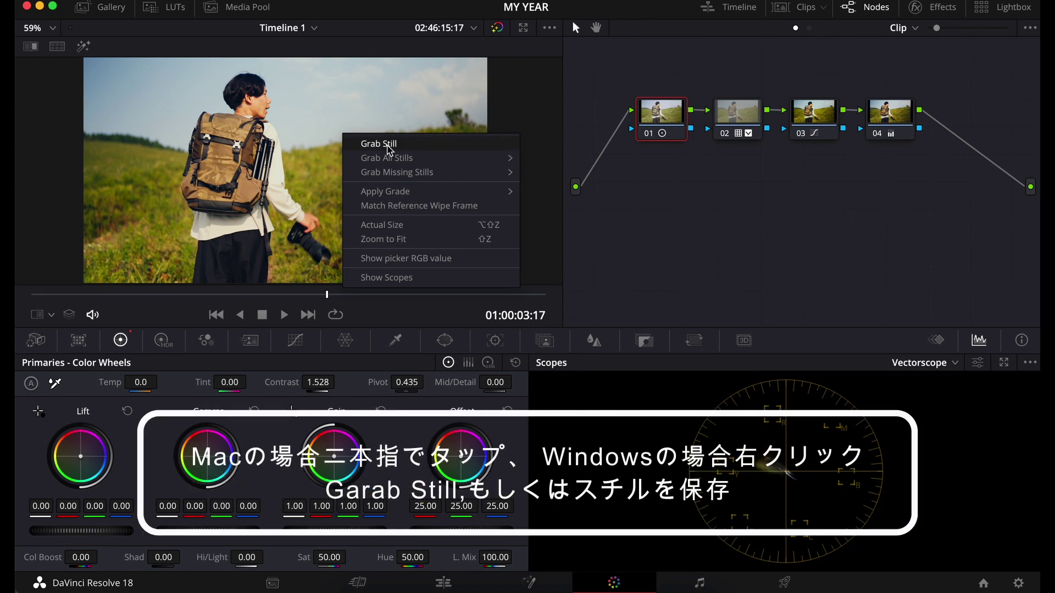
{"action": "left_click", "coordinate": [388, 145]}
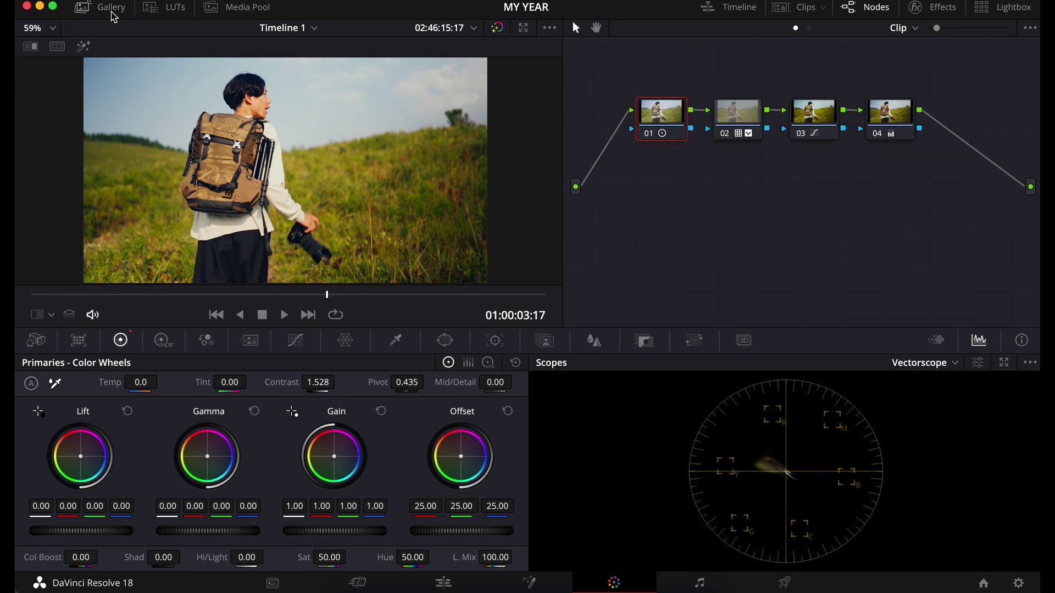
{"action": "left_click", "coordinate": [110, 8]}
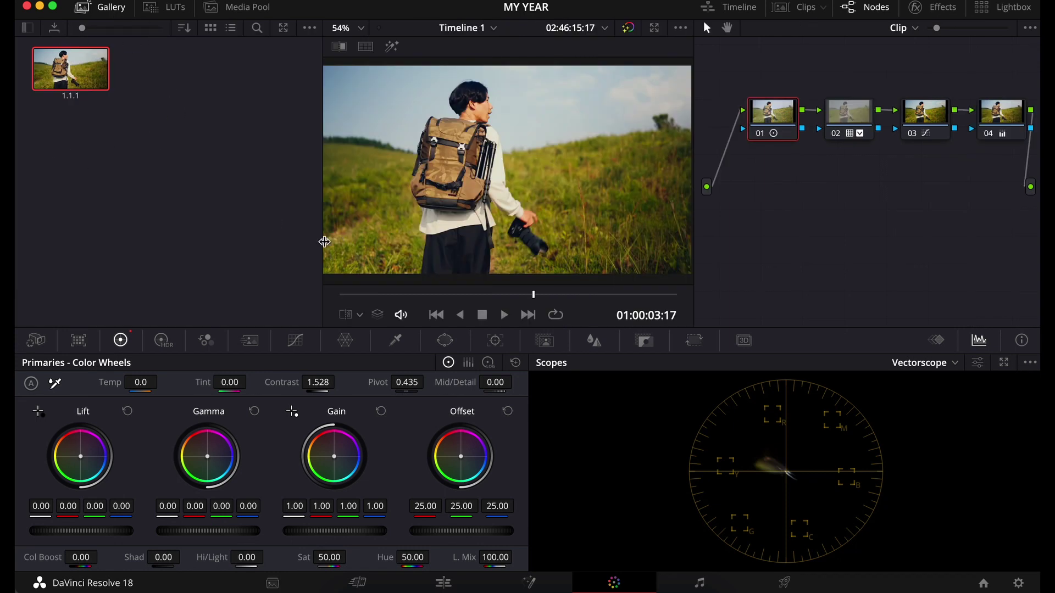
Apply still 1.1.1's grade to the grass clip 02
{"action": "left_click", "coordinate": [803, 16]}
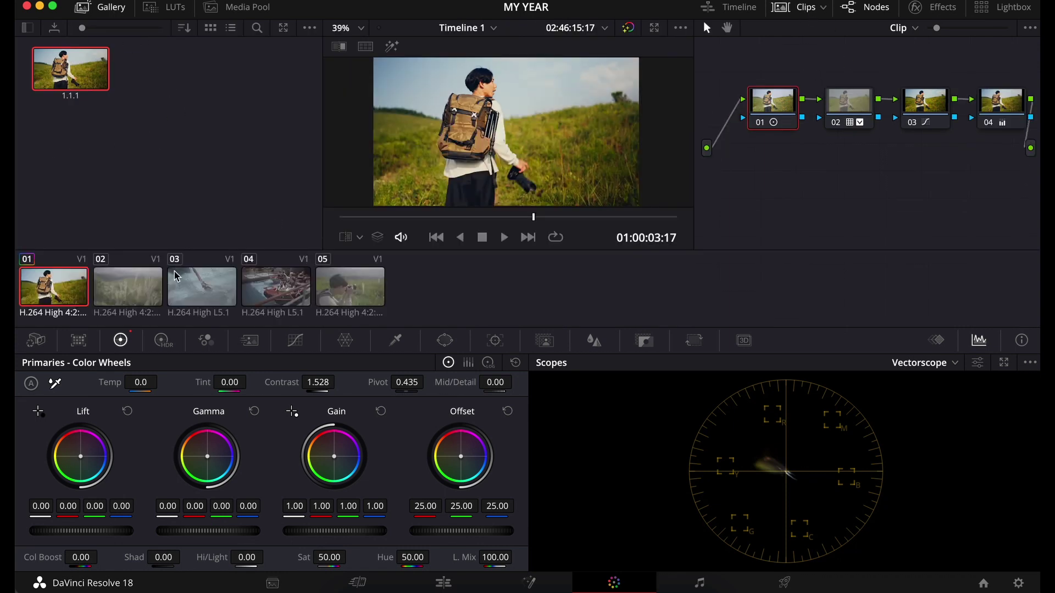
{"action": "left_click", "coordinate": [148, 295]}
{"action": "double_click", "coordinate": [77, 69]}
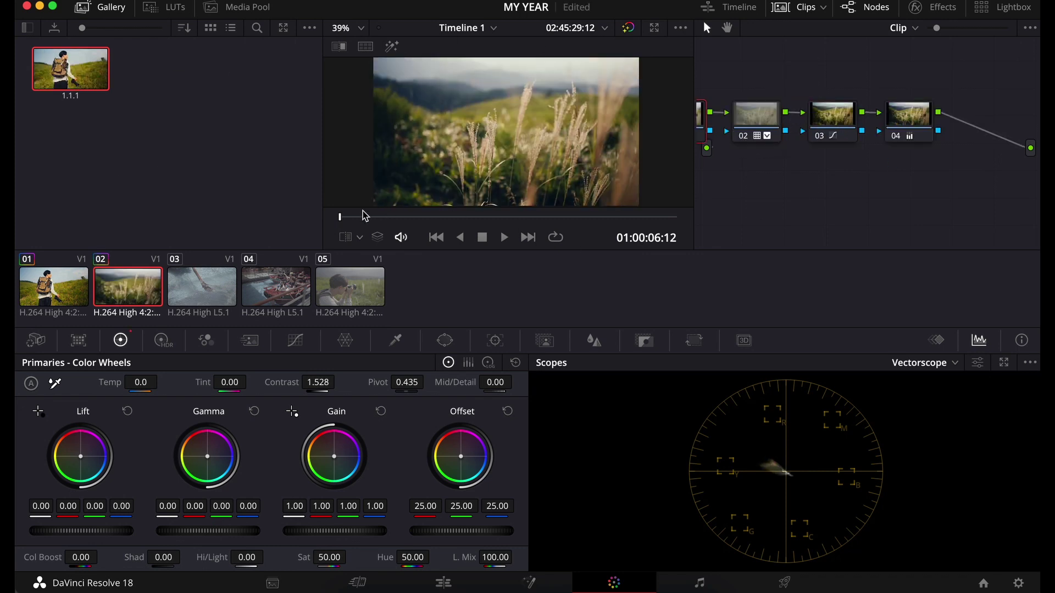
Scrub through clip 02 to review its new grade, then return to clip 01
{"action": "mouse_move", "coordinate": [384, 294]}
{"action": "left_mouse_down"}
{"action": "mouse_move", "coordinate": [482, 307]}
{"action": "mouse_move", "coordinate": [419, 300]}
{"action": "left_mouse_up"}
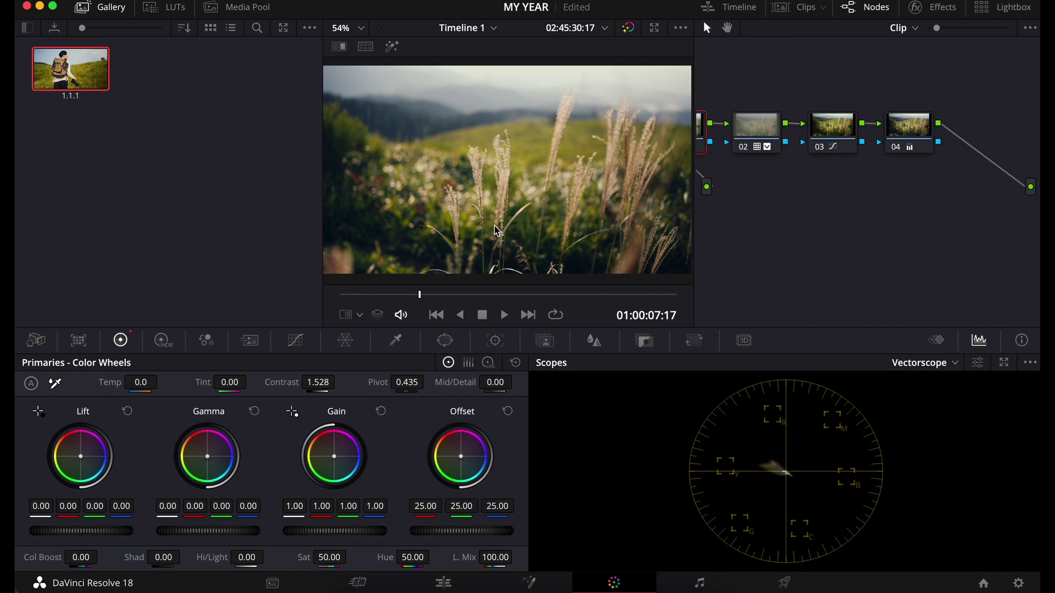
{"action": "left_click_drag", "start_coordinate": [473, 296], "coordinate": [547, 294]}
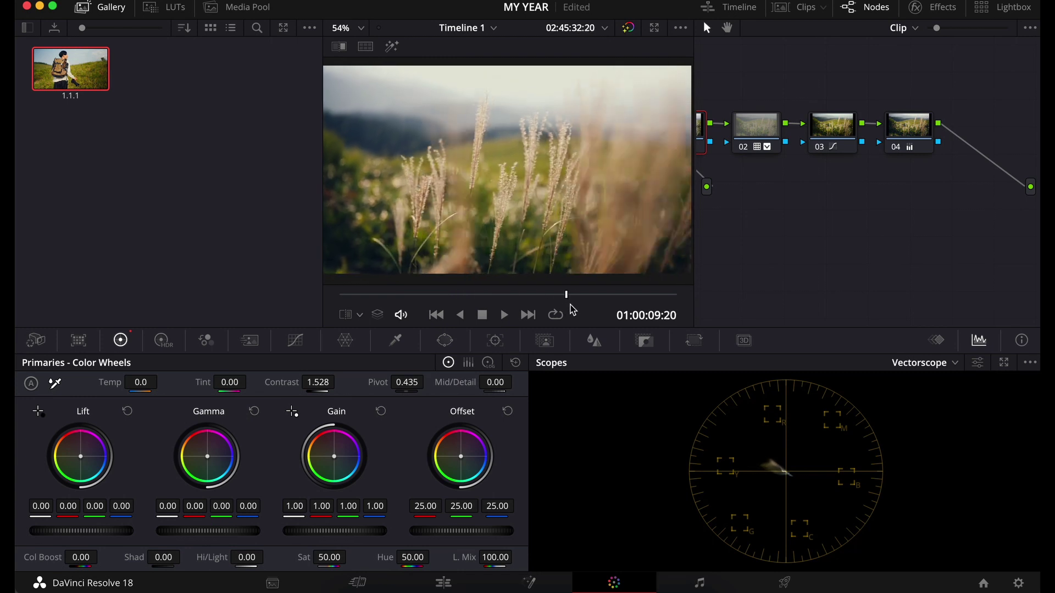
{"action": "left_click", "coordinate": [436, 315]}
{"action": "left_click", "coordinate": [802, 7]}
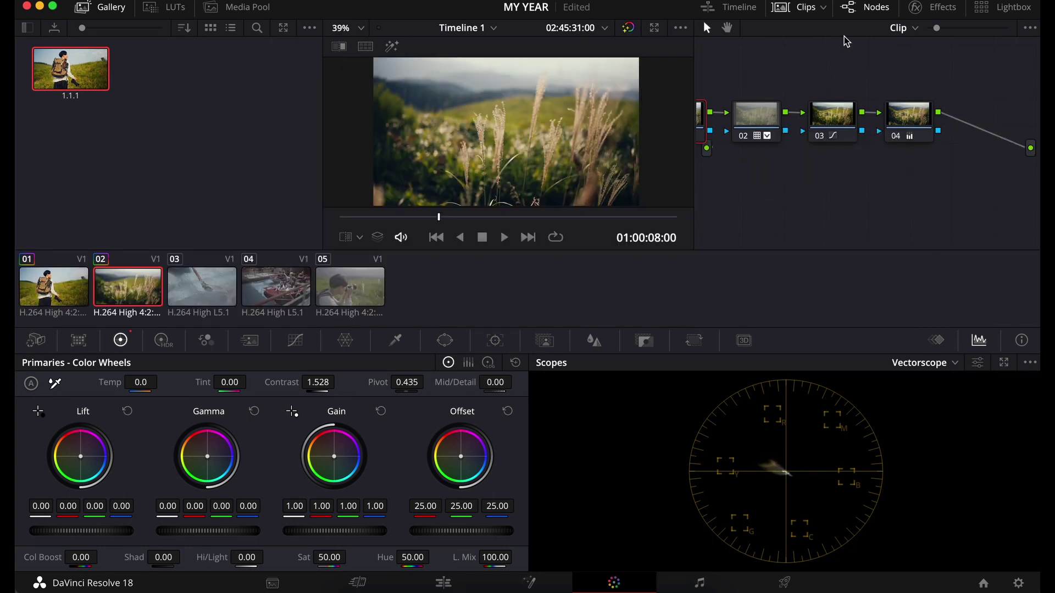
{"action": "left_click", "coordinate": [55, 285]}
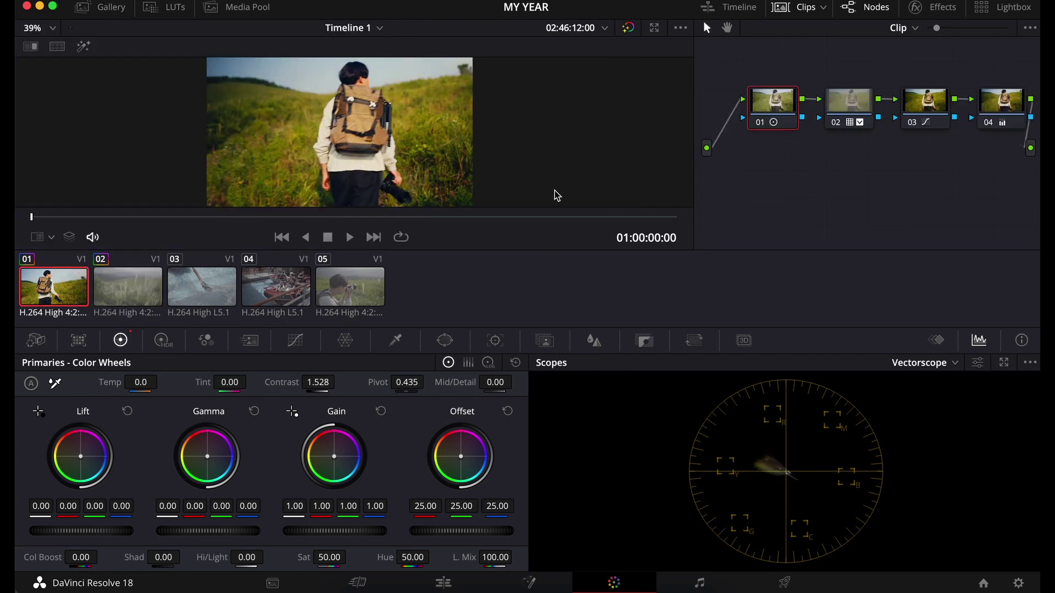
Load the ungraded paddle-in-water clip 03 with still 1.1.1 shown in the gallery
{"action": "left_click", "coordinate": [140, 295]}
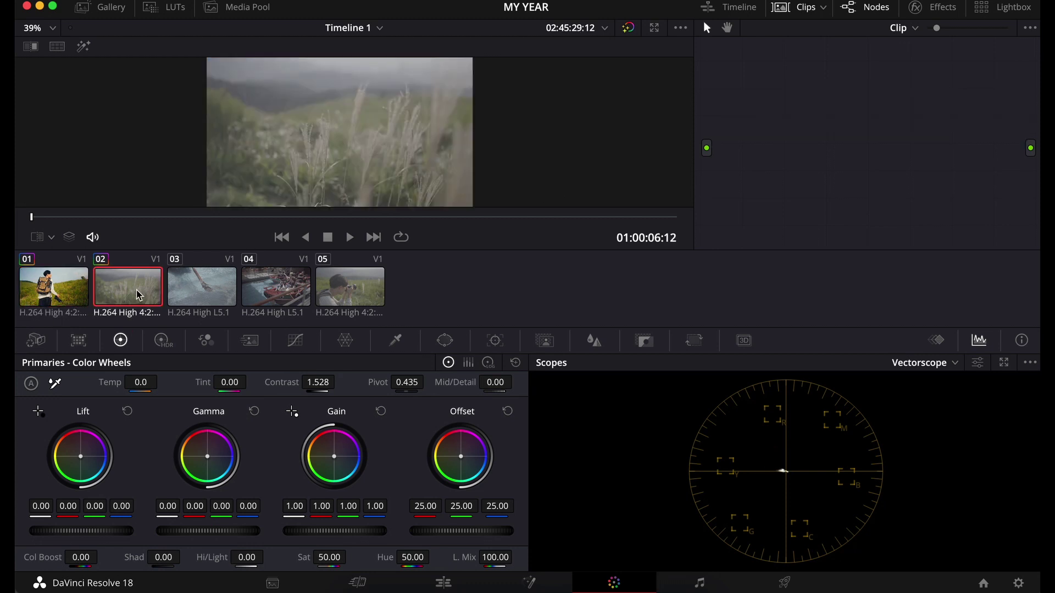
{"action": "left_click", "coordinate": [215, 293]}
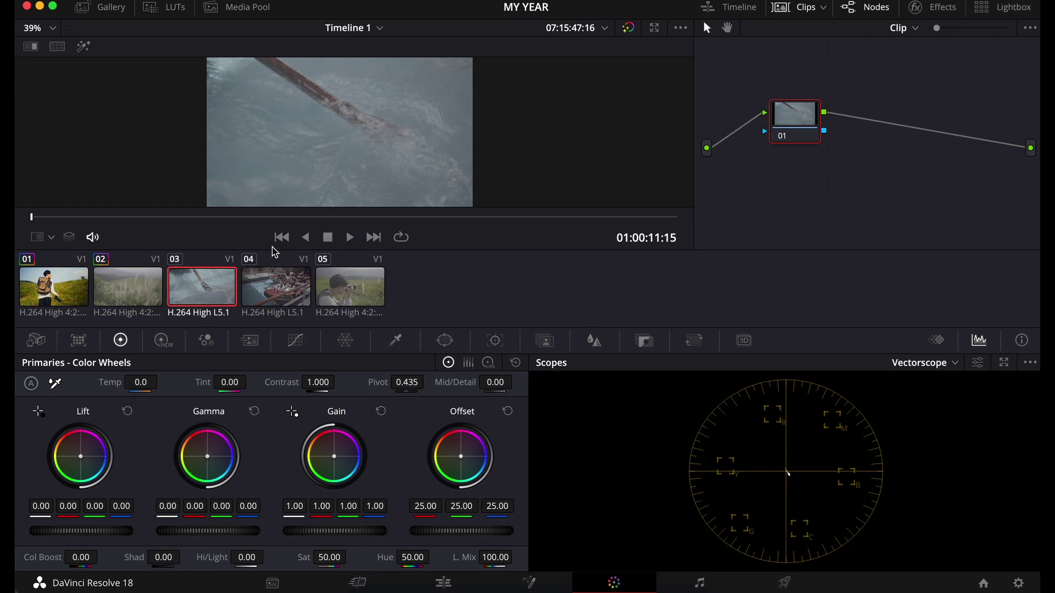
{"action": "left_click", "coordinate": [123, 11]}
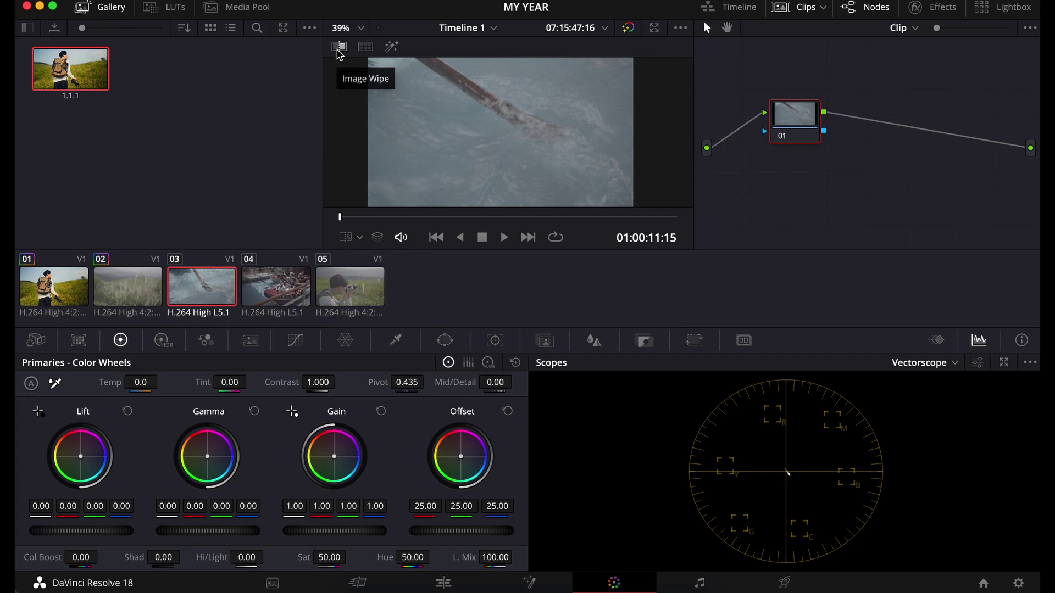
Wipe-compare the viewer against still 1.1.1 while checking clips 04 and 05
{"action": "left_click", "coordinate": [338, 46]}
{"action": "mouse_move", "coordinate": [477, 126]}
{"action": "left_mouse_down"}
{"action": "mouse_move", "coordinate": [447, 127]}
{"action": "mouse_move", "coordinate": [466, 150]}
{"action": "mouse_move", "coordinate": [498, 149]}
{"action": "left_mouse_up"}
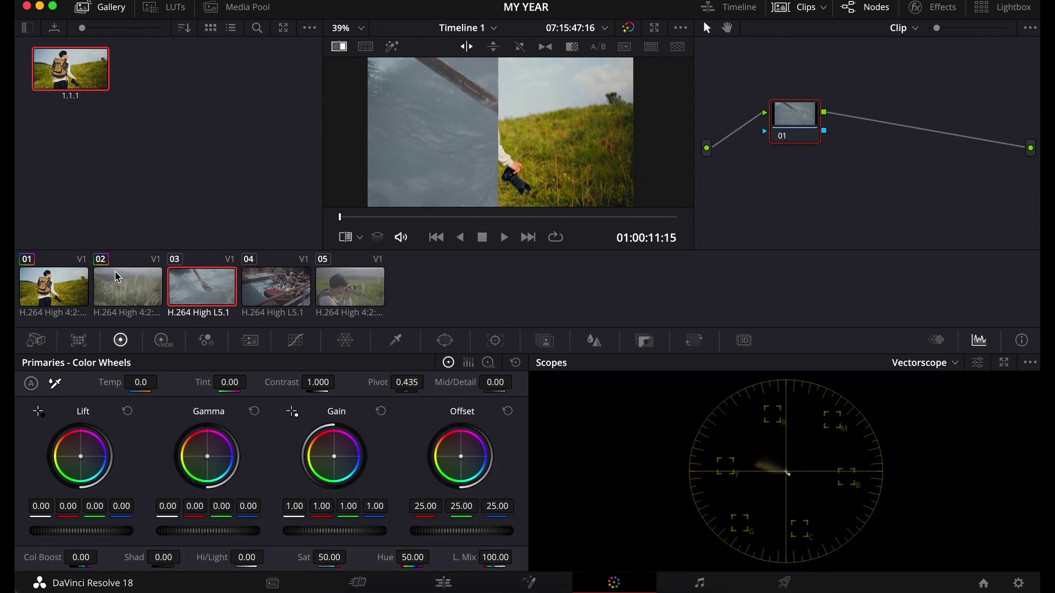
{"action": "left_click", "coordinate": [285, 290]}
{"action": "left_click", "coordinate": [356, 285]}
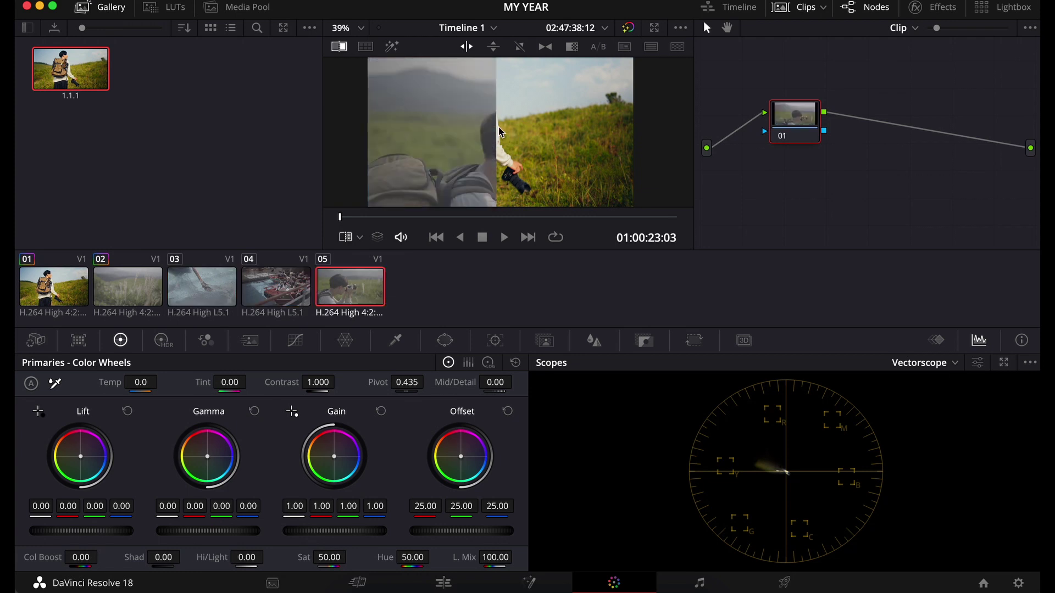
{"action": "left_click", "coordinate": [263, 292]}
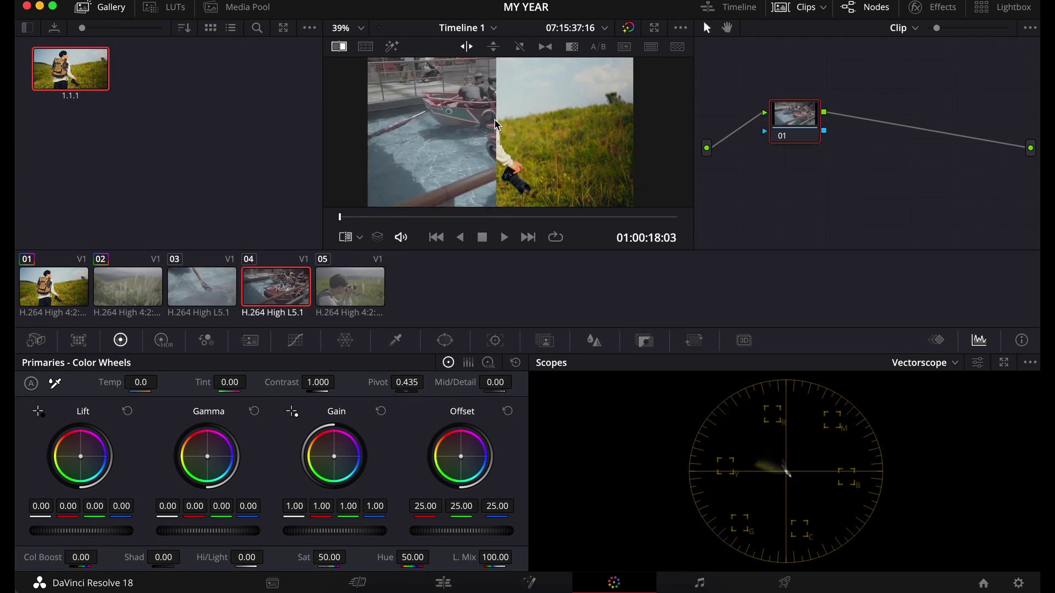
{"action": "left_click_drag", "start_coordinate": [493, 120], "coordinate": [489, 120]}
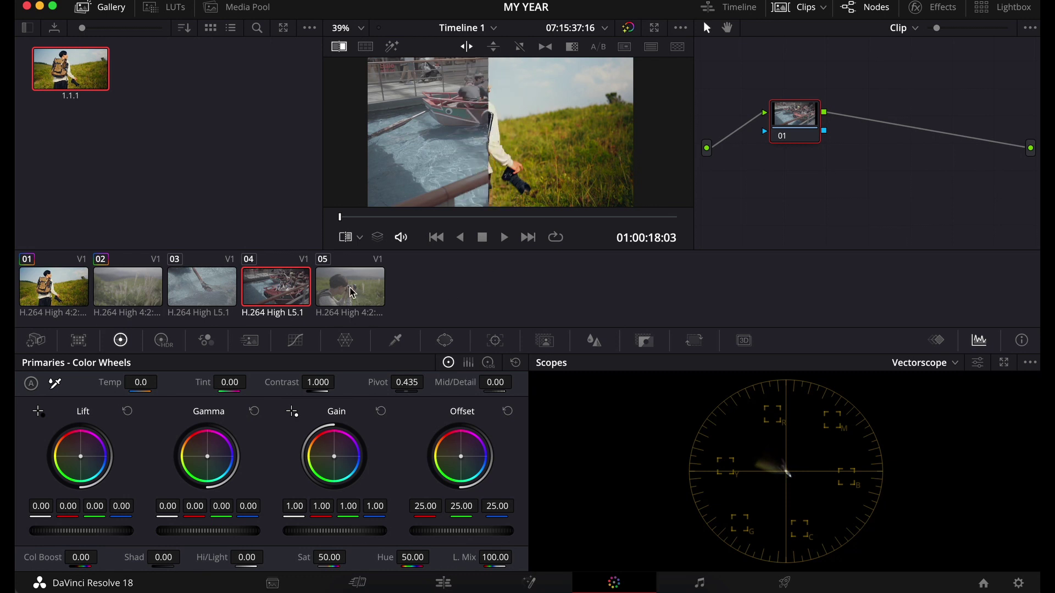
Apply still 1.1.1's grade to clip 05 and wipe-compare it with the reference
{"action": "left_click", "coordinate": [352, 293]}
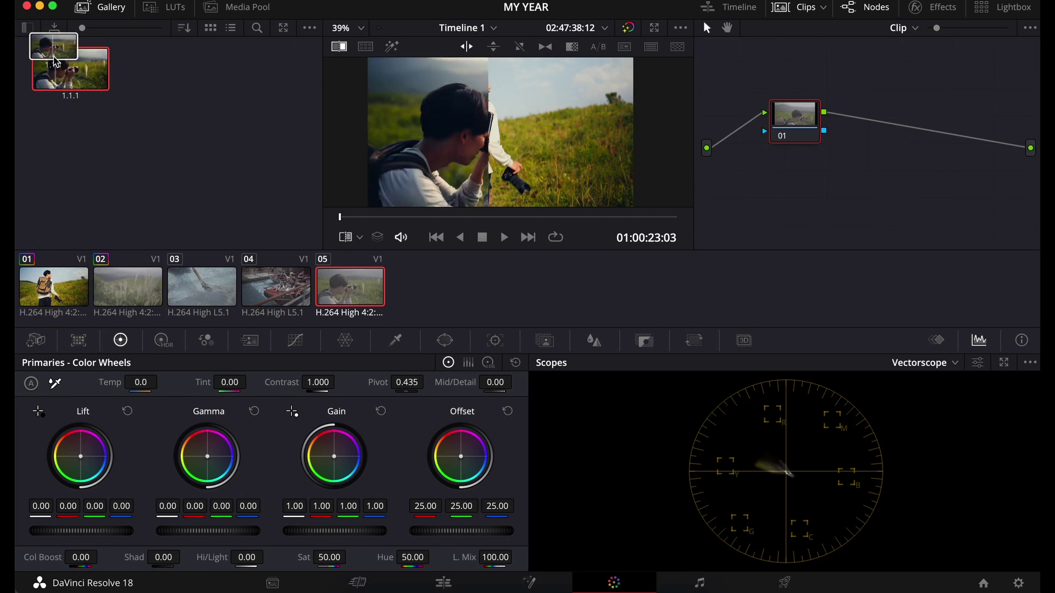
{"action": "left_click_drag", "start_coordinate": [61, 67], "coordinate": [799, 117]}
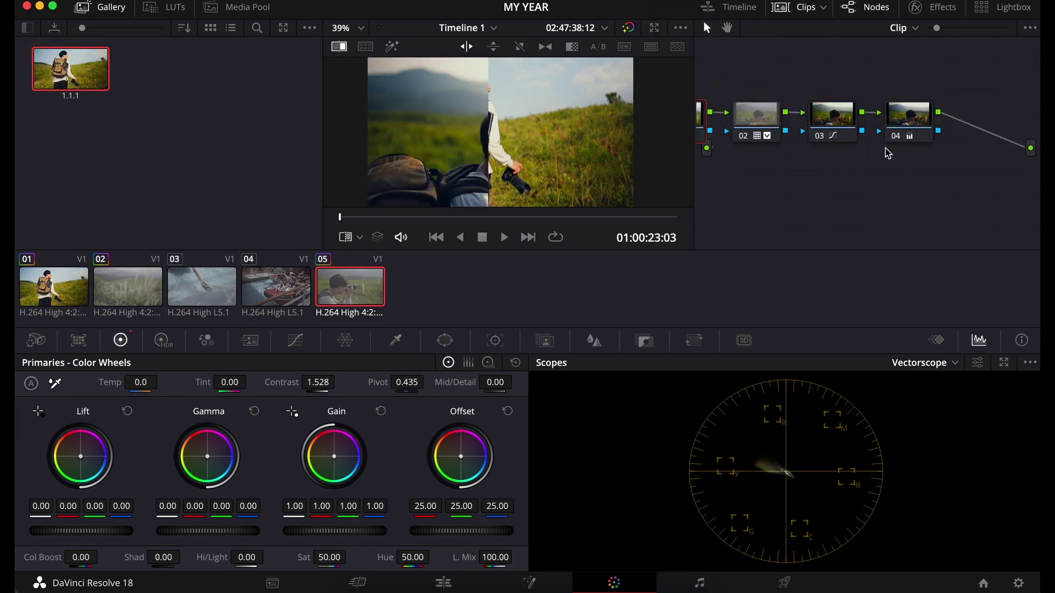
{"action": "mouse_move", "coordinate": [489, 134]}
{"action": "left_mouse_down"}
{"action": "mouse_move", "coordinate": [570, 138]}
{"action": "mouse_move", "coordinate": [579, 170]}
{"action": "left_mouse_up"}
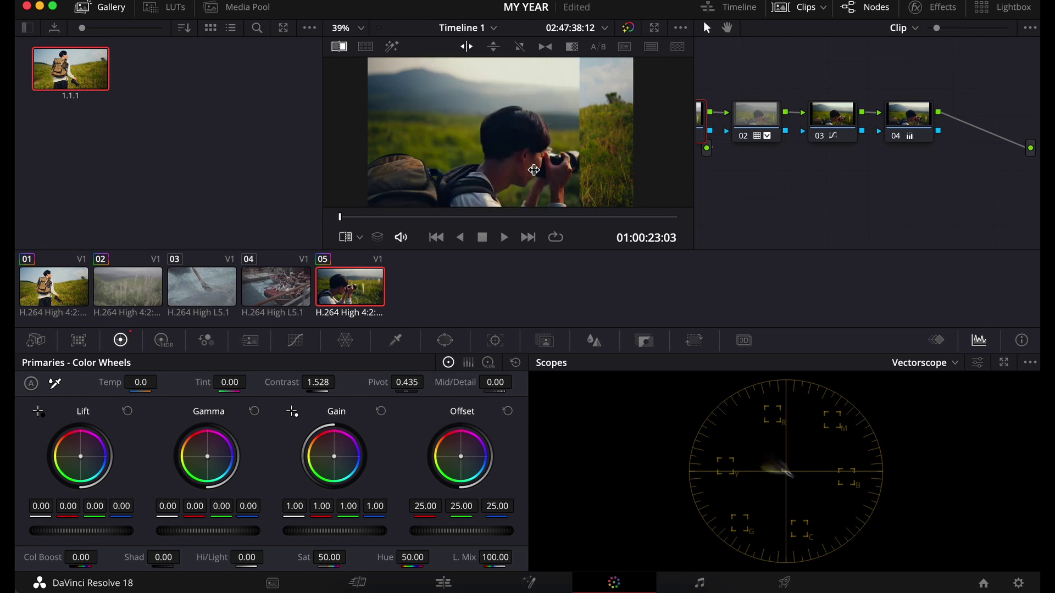
{"action": "mouse_move", "coordinate": [579, 170]}
{"action": "left_mouse_down"}
{"action": "mouse_move", "coordinate": [574, 130]}
{"action": "mouse_move", "coordinate": [477, 125]}
{"action": "left_mouse_up"}
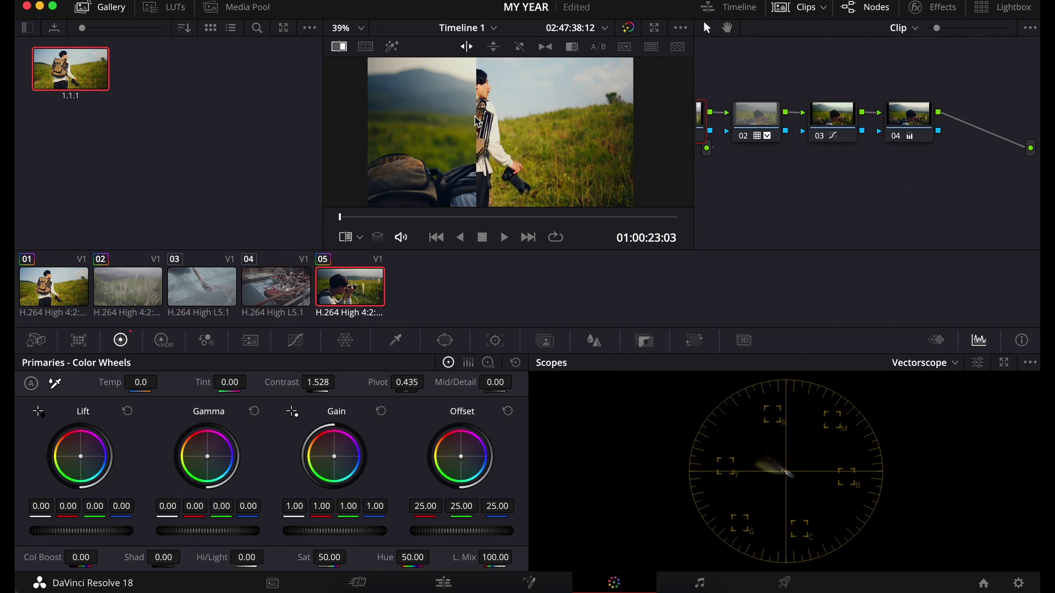
{"action": "left_click_drag", "start_coordinate": [475, 121], "coordinate": [504, 121]}
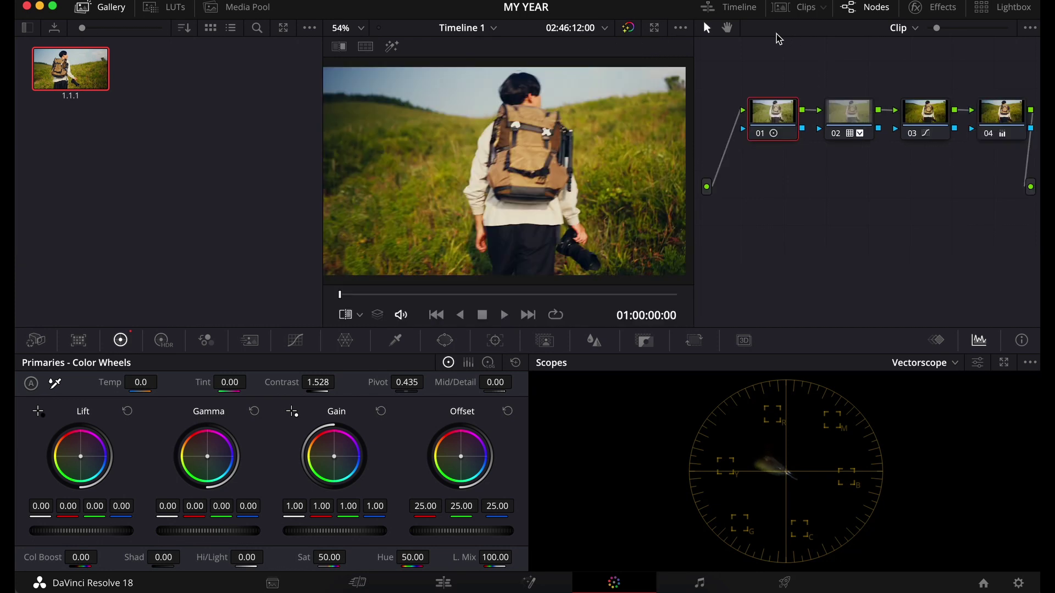
Show the clip thumbnails, hide the gallery, and select clips 01 through 04
{"action": "left_click", "coordinate": [800, 11]}
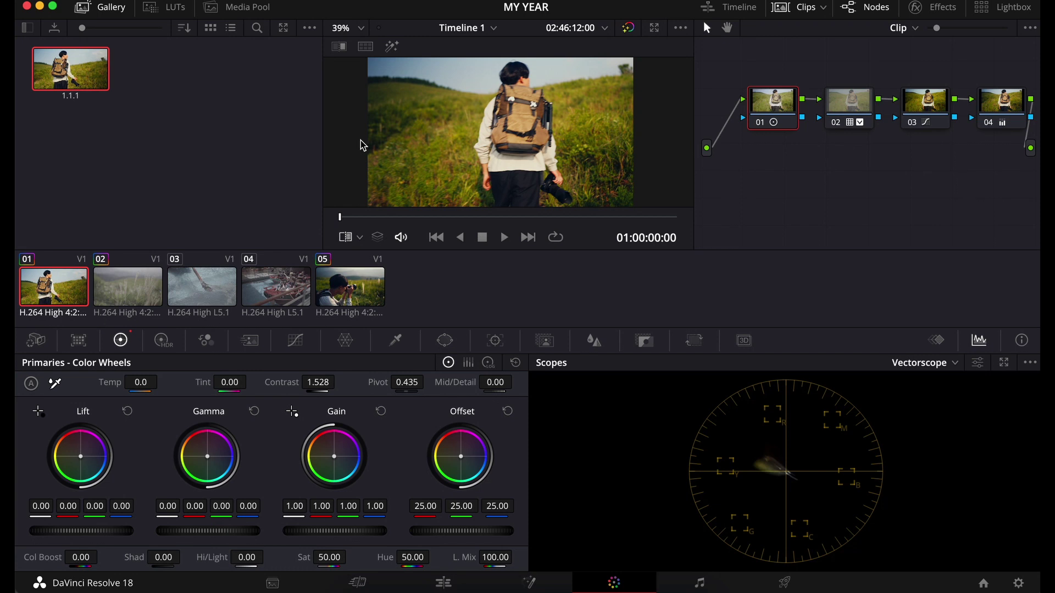
{"action": "left_click", "coordinate": [125, 6]}
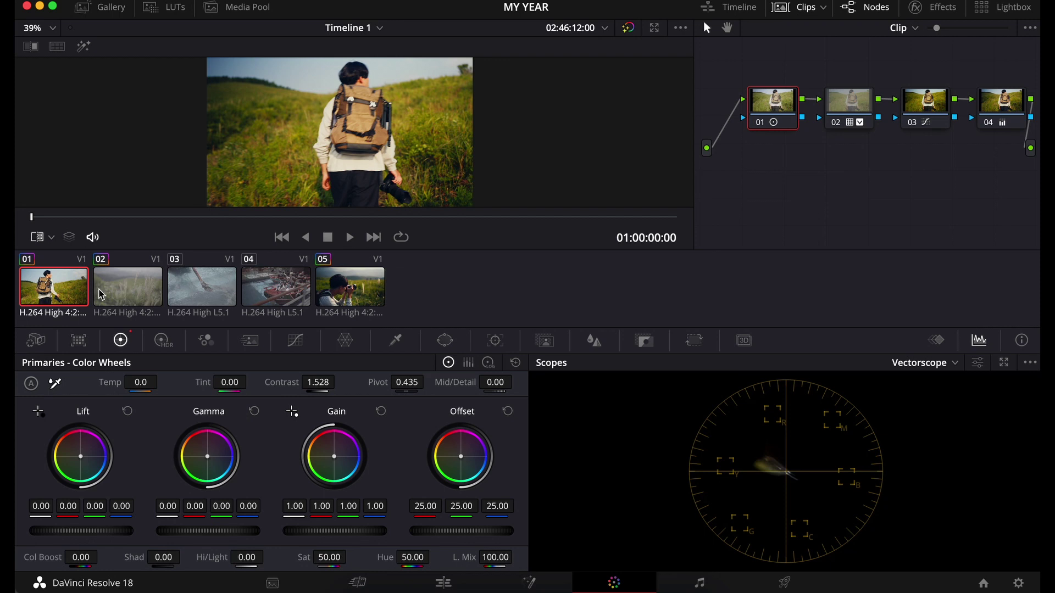
{"action": "left_click", "coordinate": [57, 287]}
{"action": "left_click", "coordinate": [128, 287], "text": "super"}
{"action": "left_click", "coordinate": [205, 289], "text": "super"}
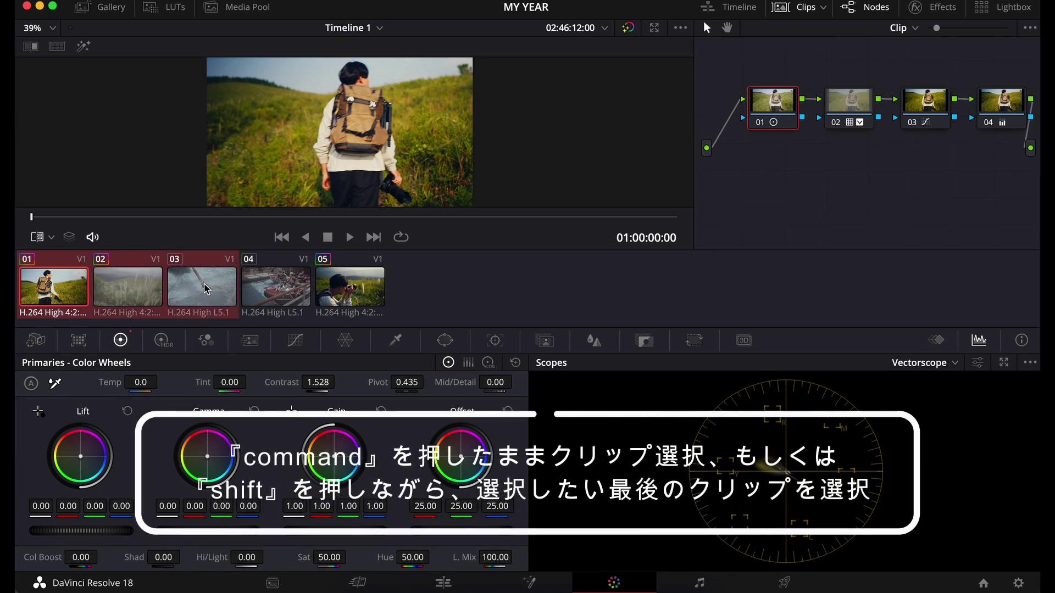
{"action": "left_click", "coordinate": [263, 287], "text": "super"}
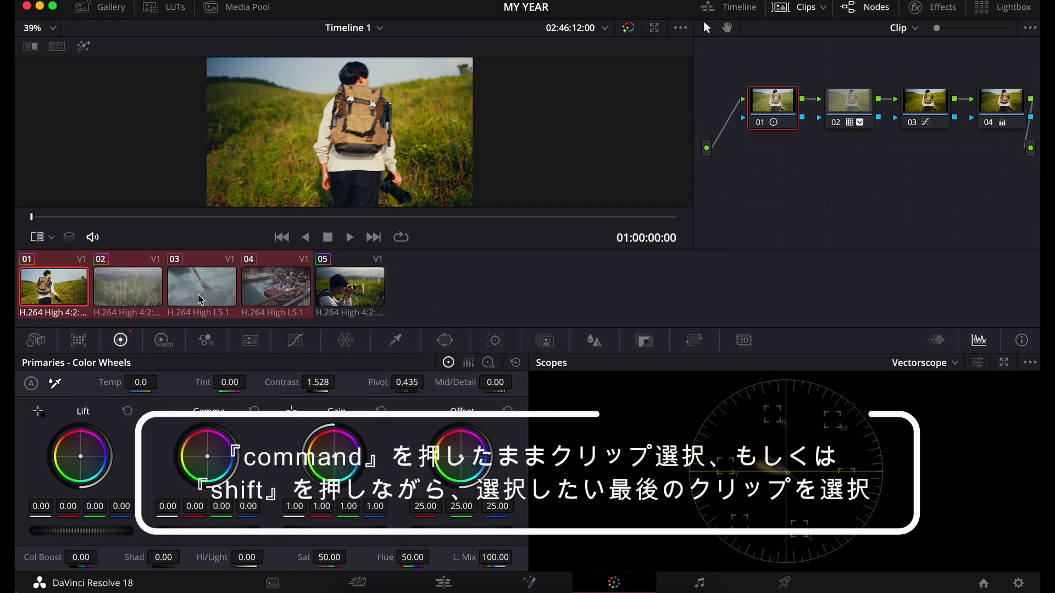
Range-select clips 01 to 04 and choose Add into Current Group
{"action": "left_click", "coordinate": [352, 287]}
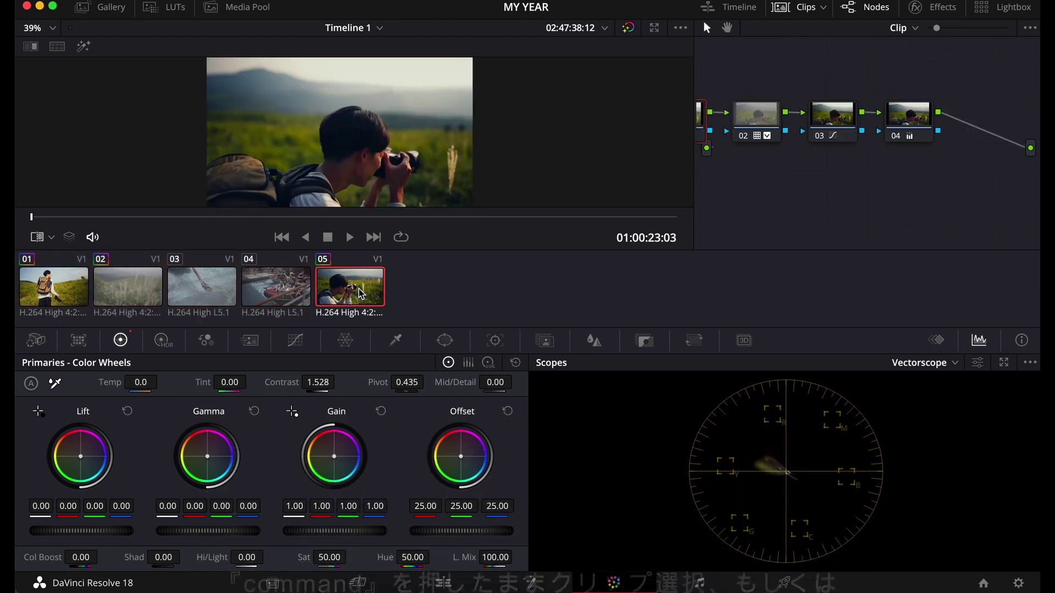
{"action": "left_click", "coordinate": [55, 277]}
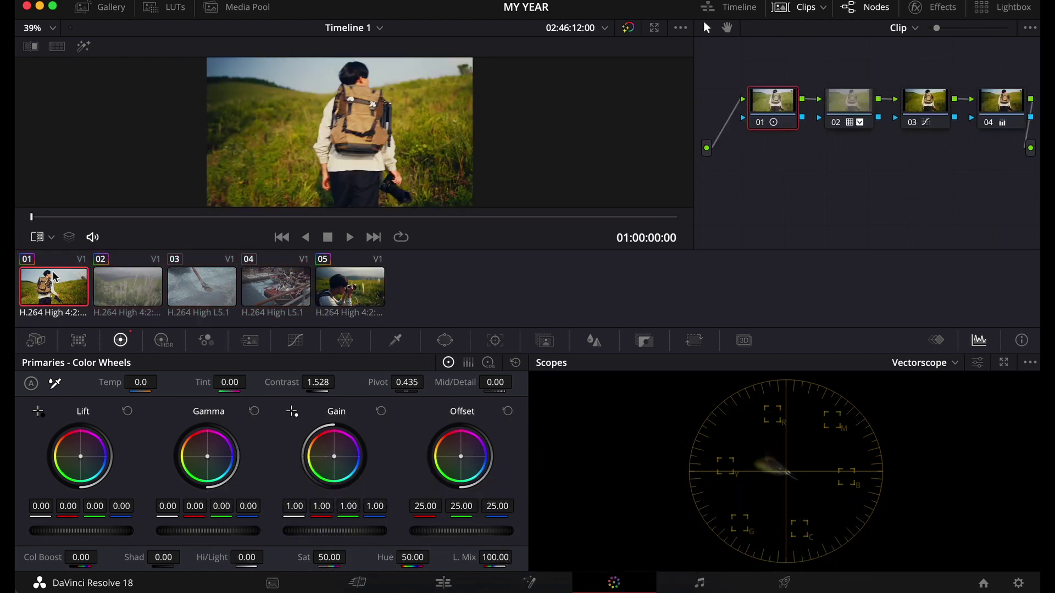
{"action": "left_click", "coordinate": [255, 294], "text": "shift"}
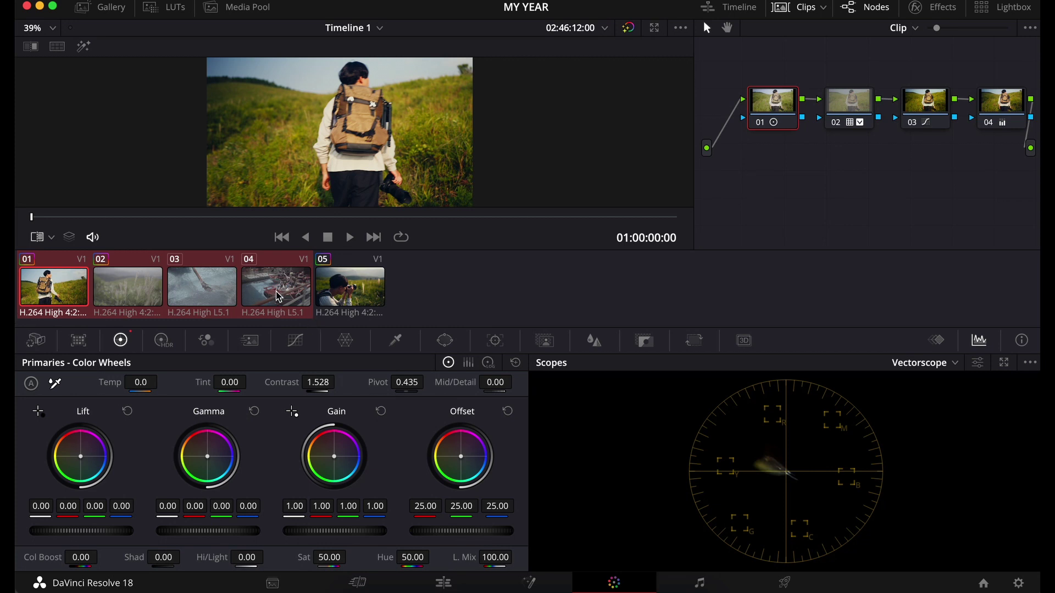
{"action": "right_click", "coordinate": [279, 297]}
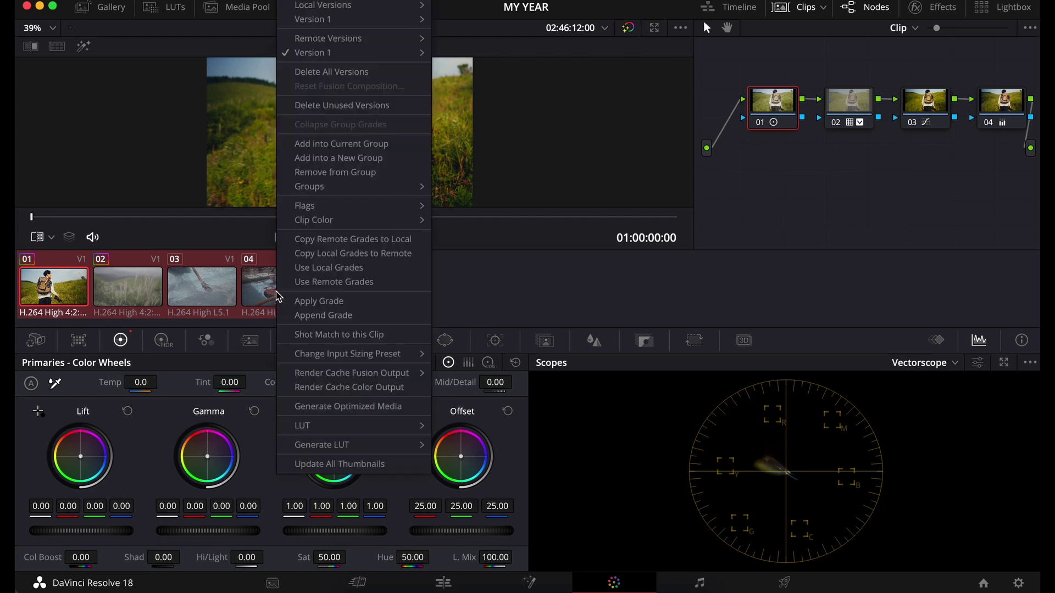
{"action": "left_click", "coordinate": [357, 145]}
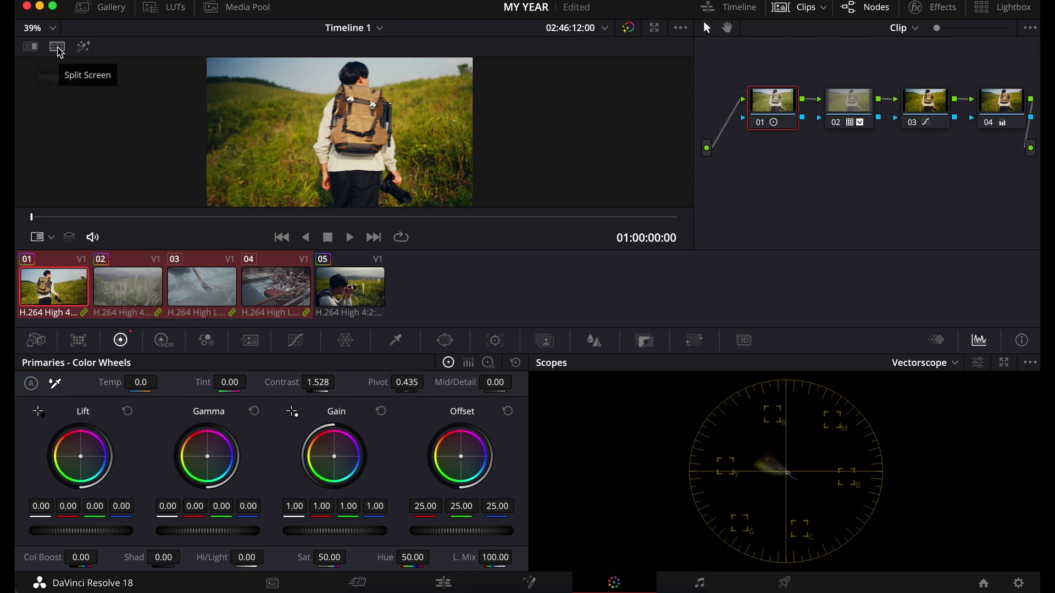
Show the four grouped clips in a Current Group split screen and load clip 02
{"action": "left_click", "coordinate": [57, 48]}
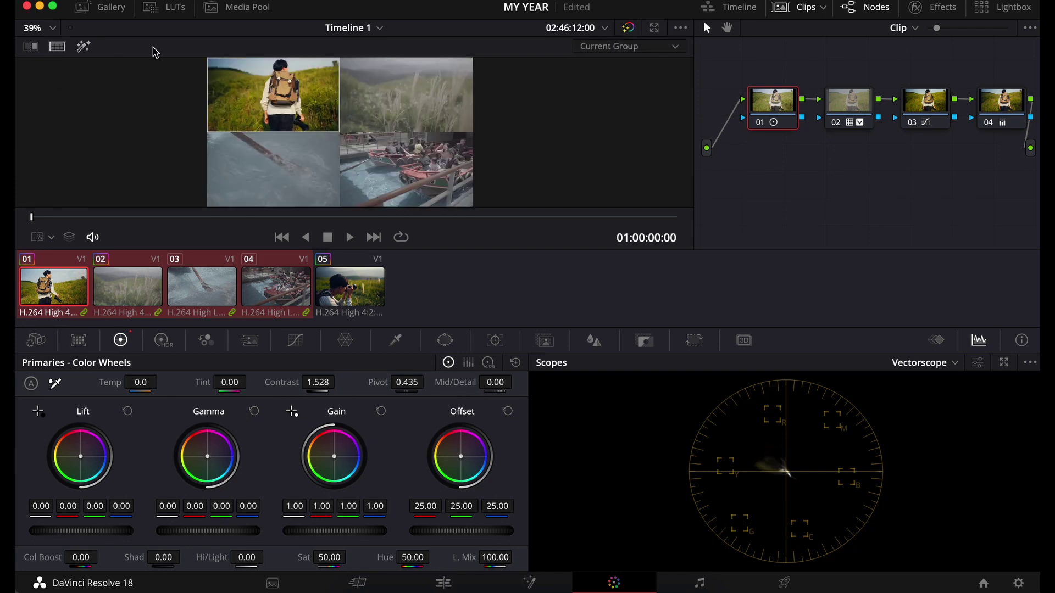
{"action": "left_click", "coordinate": [804, 7]}
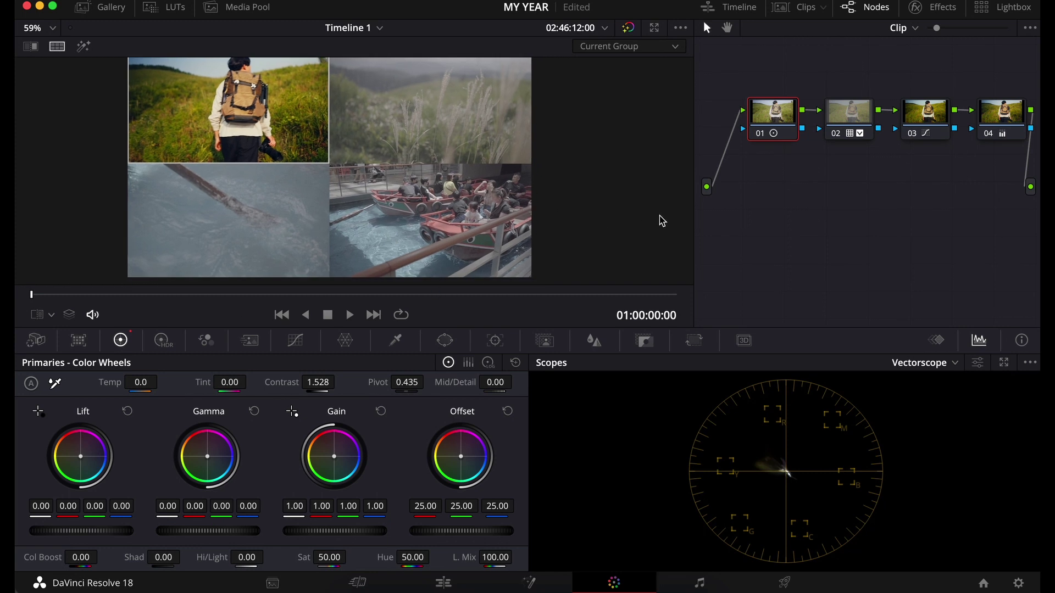
{"action": "left_click", "coordinate": [130, 300]}
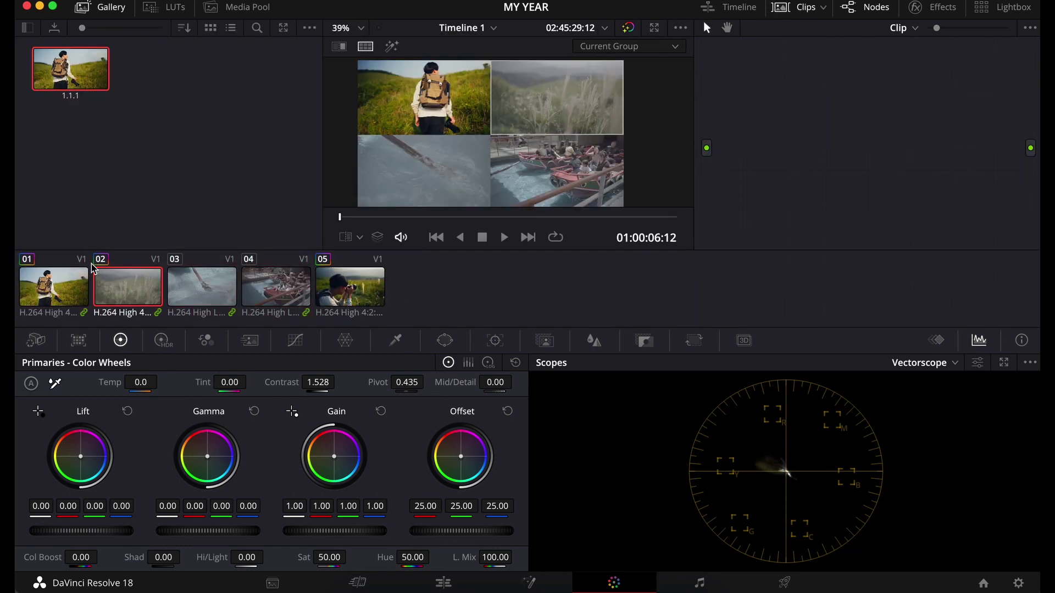
Drag still 1.1.1 onto the node graphs of clips 02 and 03
{"action": "left_click", "coordinate": [807, 8]}
{"action": "left_click_drag", "start_coordinate": [56, 77], "coordinate": [819, 193]}
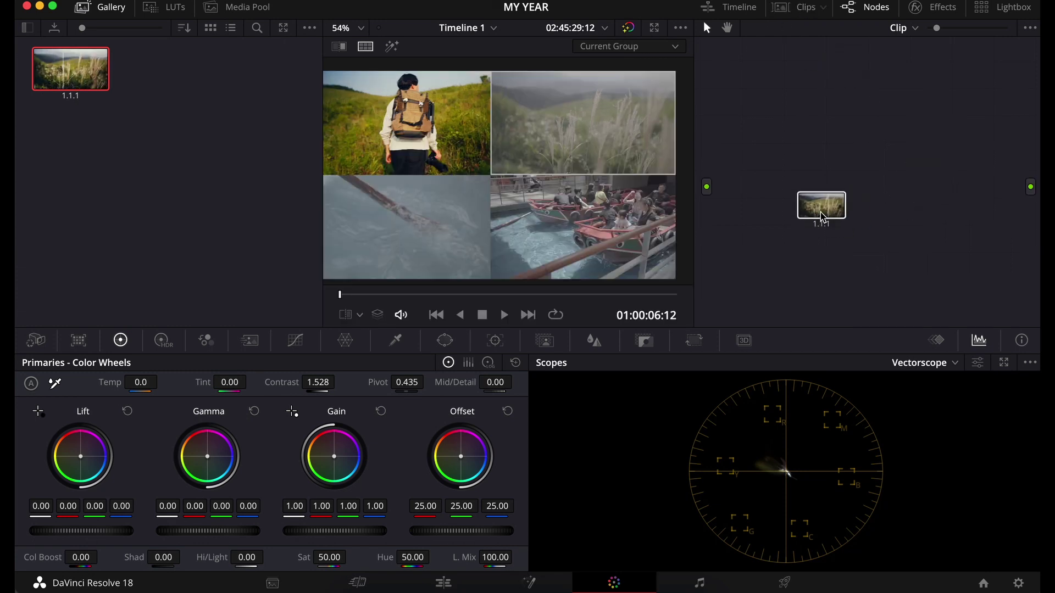
{"action": "left_click", "coordinate": [807, 7]}
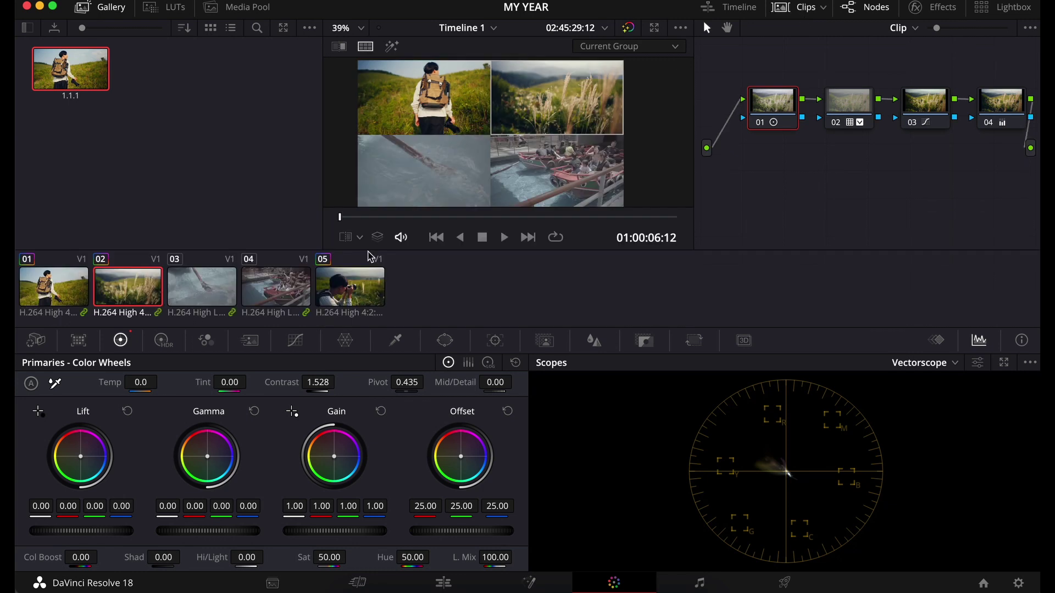
{"action": "left_click", "coordinate": [223, 299]}
{"action": "left_click_drag", "start_coordinate": [70, 68], "coordinate": [794, 124]}
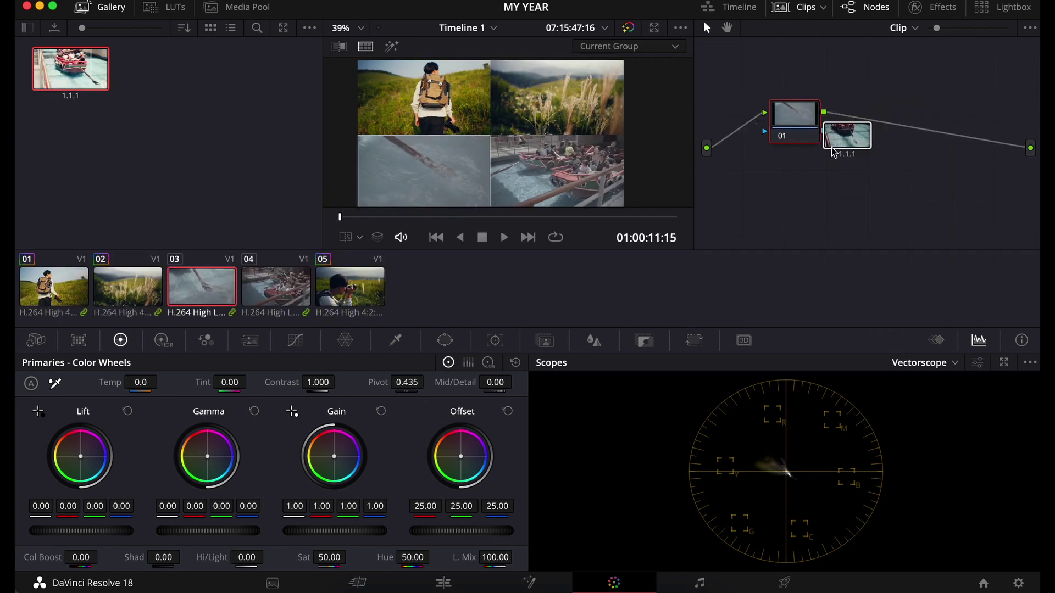
Scrub through clip 03 to check its new warmer grade
{"action": "left_click", "coordinate": [802, 8]}
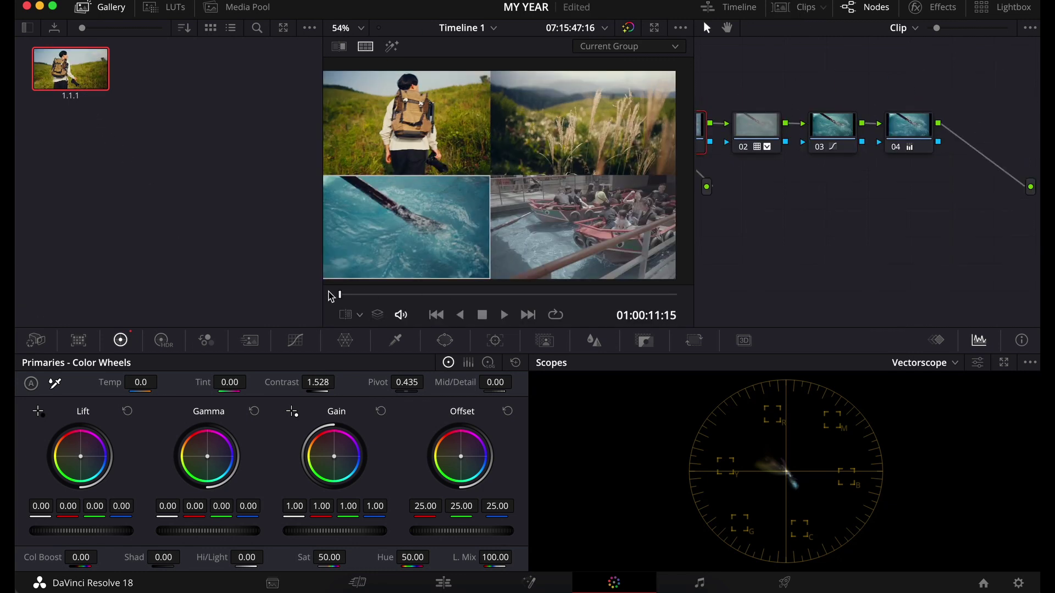
{"action": "mouse_move", "coordinate": [331, 296]}
{"action": "left_mouse_down"}
{"action": "mouse_move", "coordinate": [483, 295]}
{"action": "mouse_move", "coordinate": [376, 298]}
{"action": "left_mouse_up"}
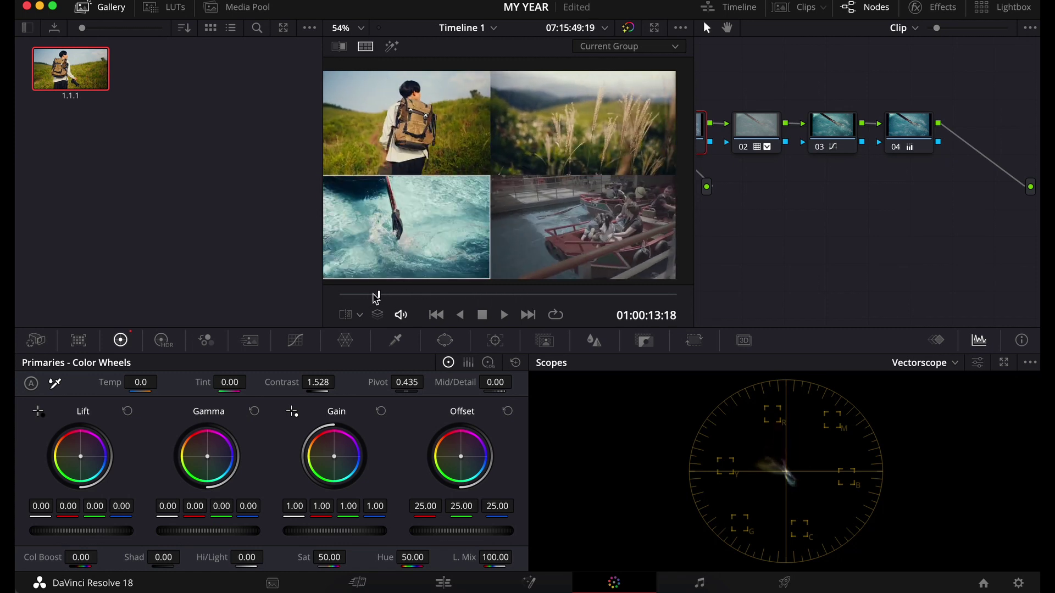
{"action": "mouse_move", "coordinate": [376, 298]}
{"action": "left_mouse_down"}
{"action": "mouse_move", "coordinate": [487, 298]}
{"action": "mouse_move", "coordinate": [433, 298]}
{"action": "left_mouse_up"}
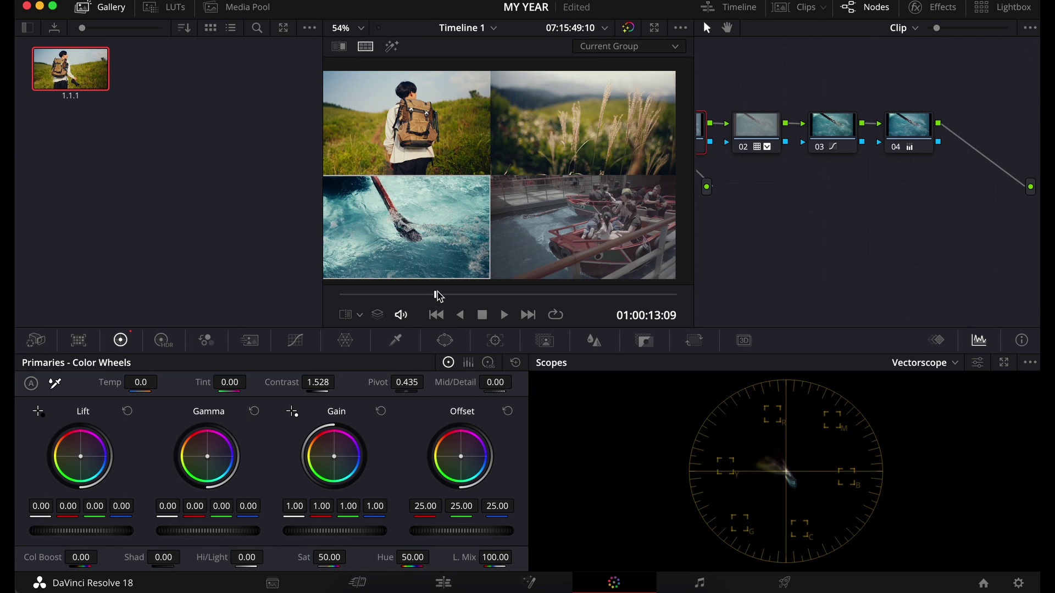
{"action": "left_click_drag", "start_coordinate": [434, 298], "coordinate": [472, 295]}
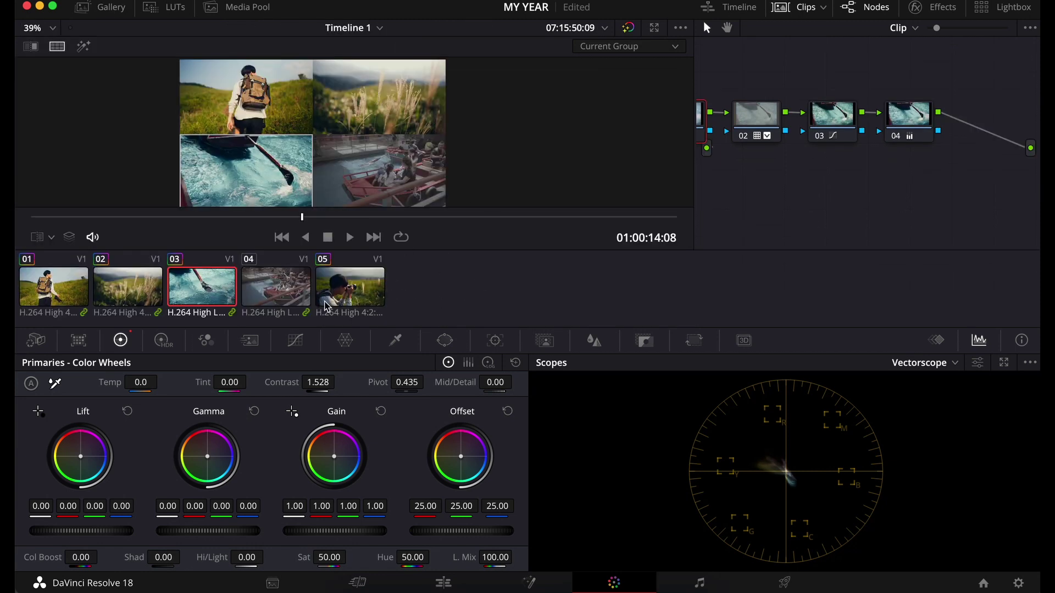
Add clip 05 into the current grade group from its right-click menu
{"action": "left_click", "coordinate": [371, 296]}
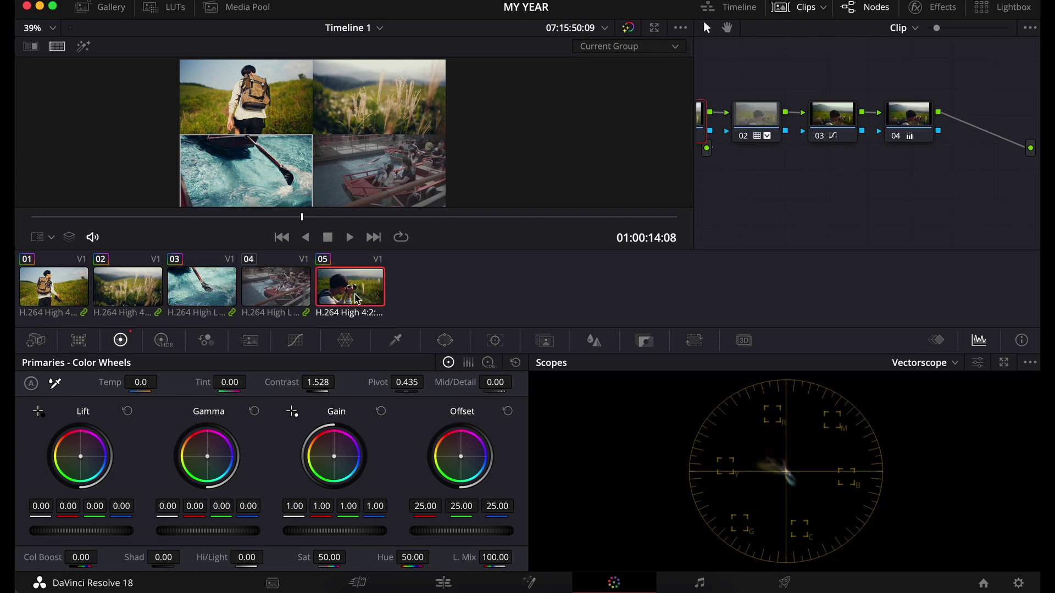
{"action": "right_click", "coordinate": [345, 300]}
{"action": "left_click", "coordinate": [520, 289]}
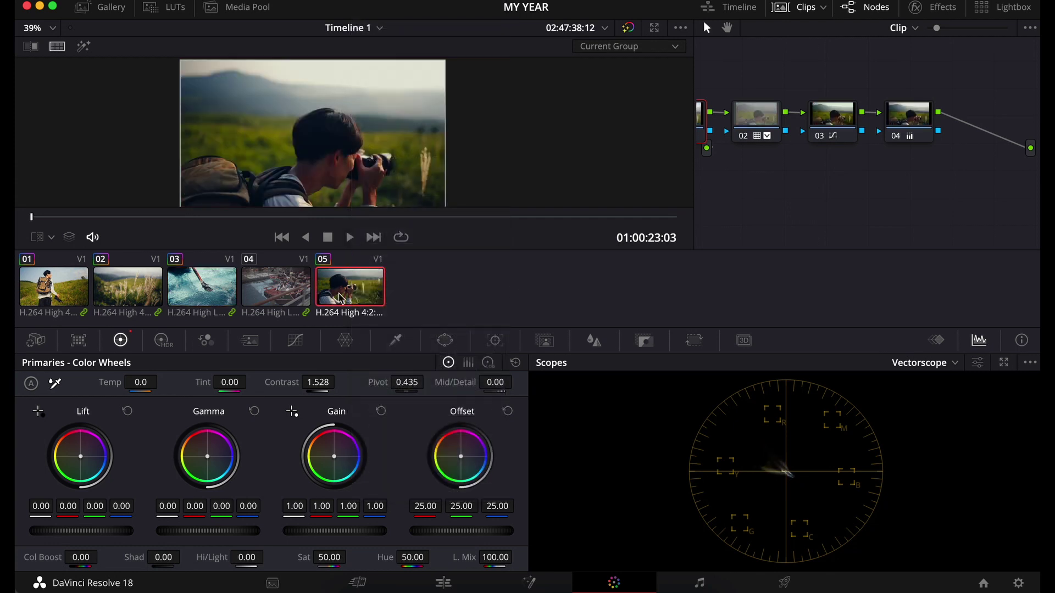
{"action": "right_click", "coordinate": [341, 298]}
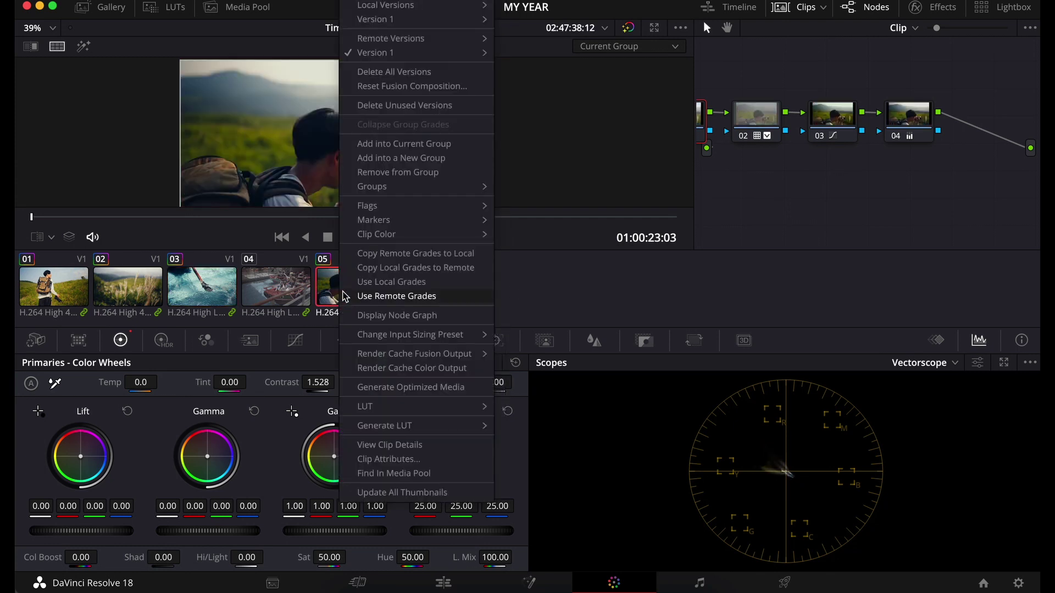
{"action": "left_click", "coordinate": [377, 144]}
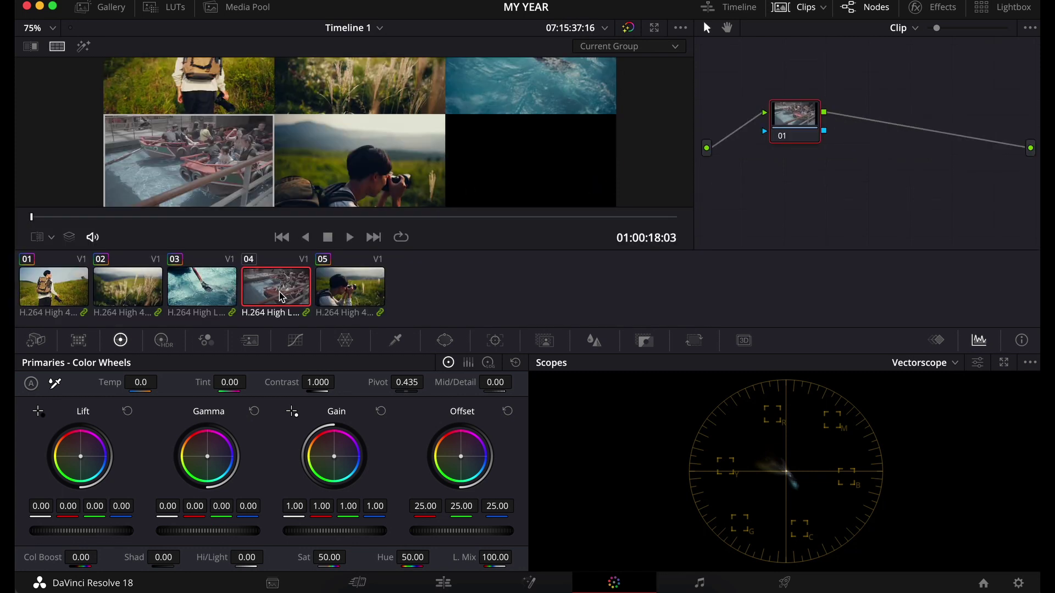
Remove the boat clip 04 from the grade group and select clip 03
{"action": "right_click", "coordinate": [282, 298]}
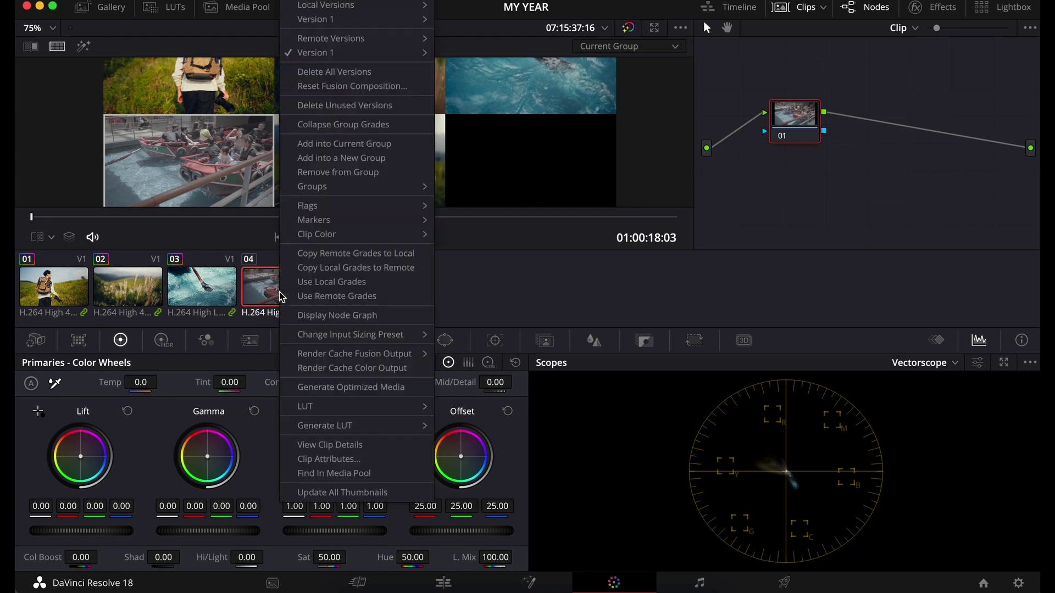
{"action": "left_click", "coordinate": [318, 173]}
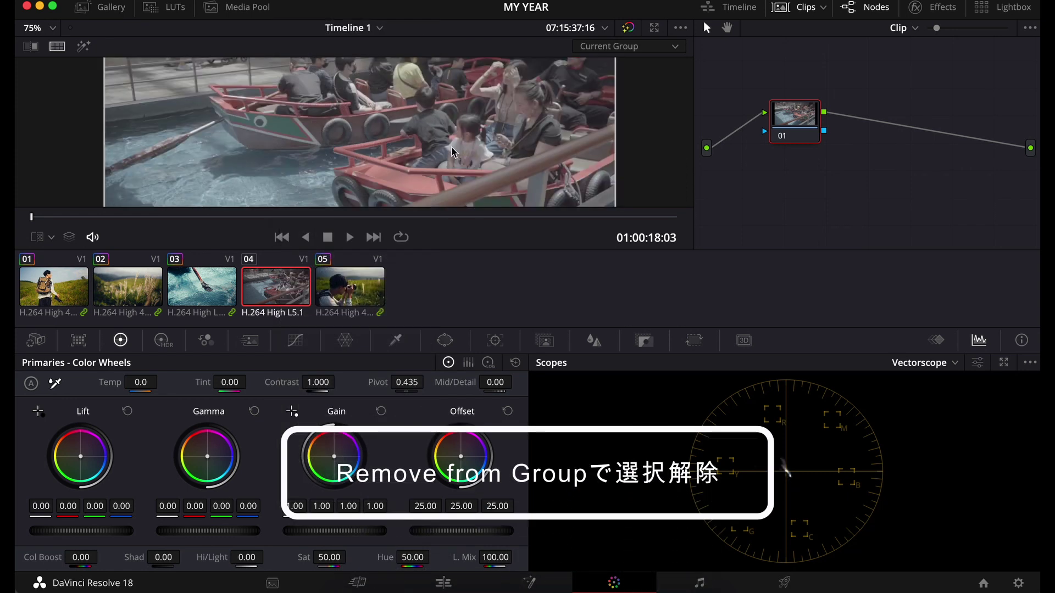
{"action": "left_click", "coordinate": [202, 286]}
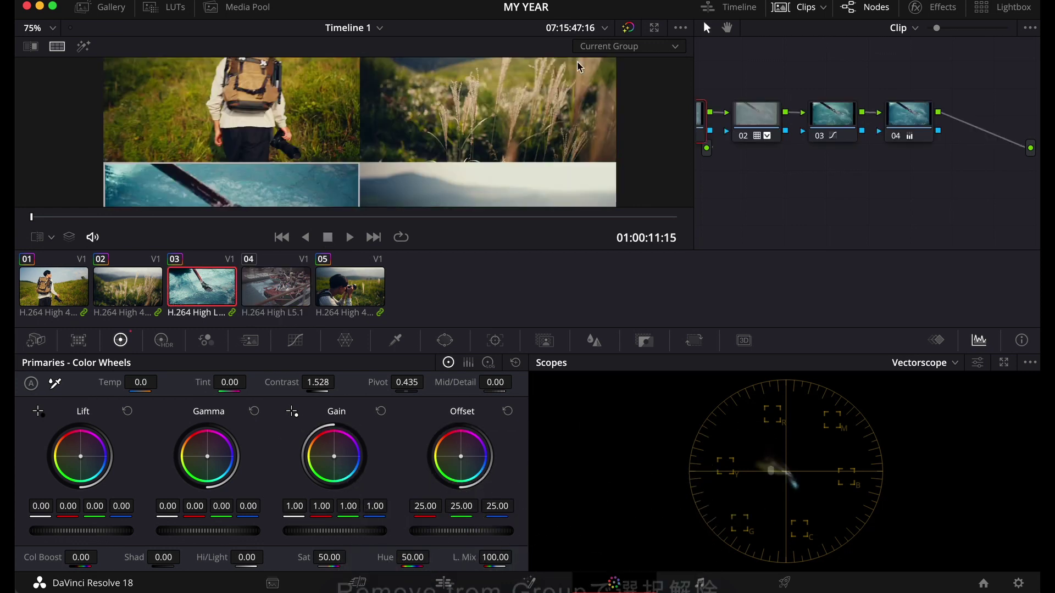
{"action": "left_click", "coordinate": [53, 29]}
Set the viewer zoom to Fit and show only the hiker clip 01
{"action": "left_click", "coordinate": [50, 53]}
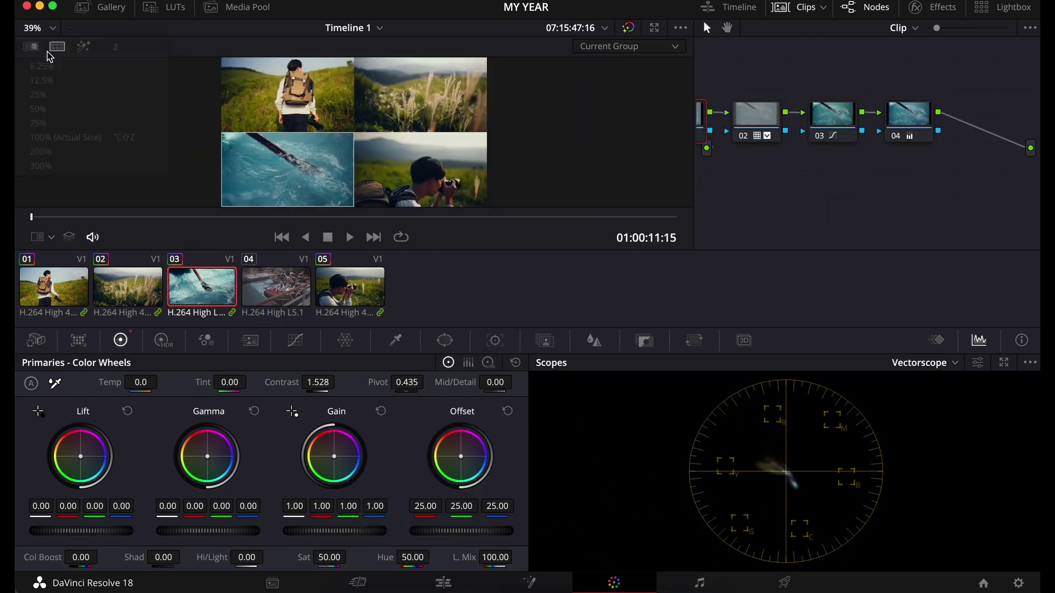
{"action": "left_click", "coordinate": [795, 10]}
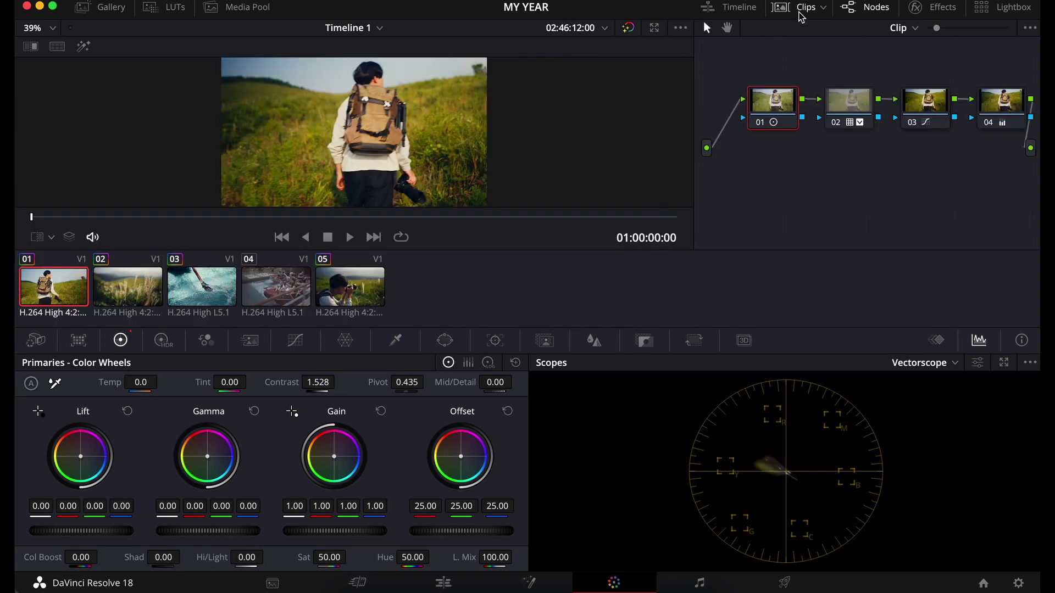
{"action": "left_click", "coordinate": [801, 10]}
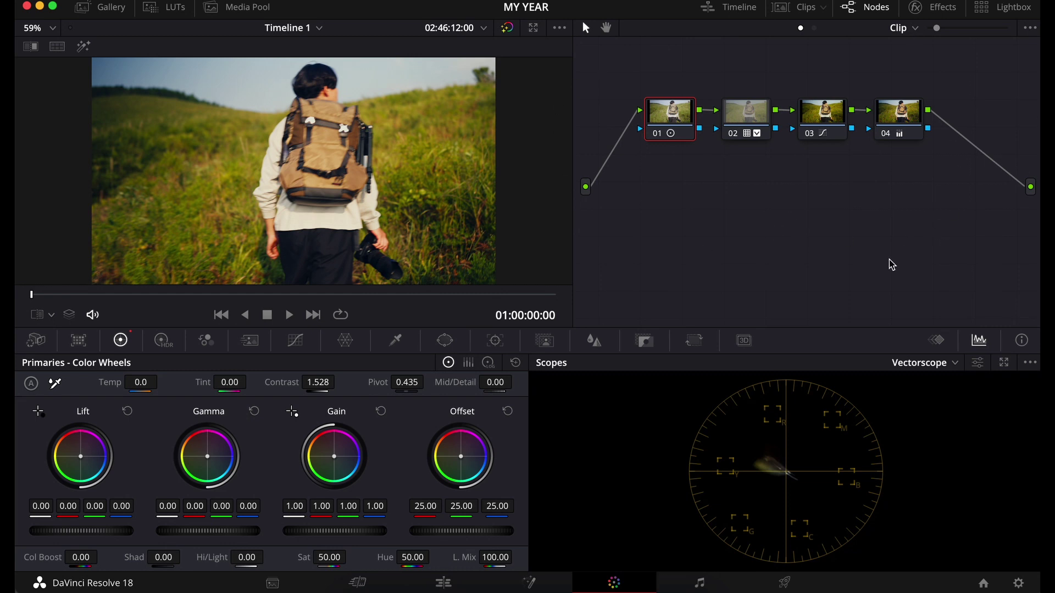
Add a serial node with Alt+S, undo it, and switch to the timeline node graph
{"action": "key", "text": "alt+s"}
{"action": "left_click_drag", "start_coordinate": [749, 189], "coordinate": [731, 151]}
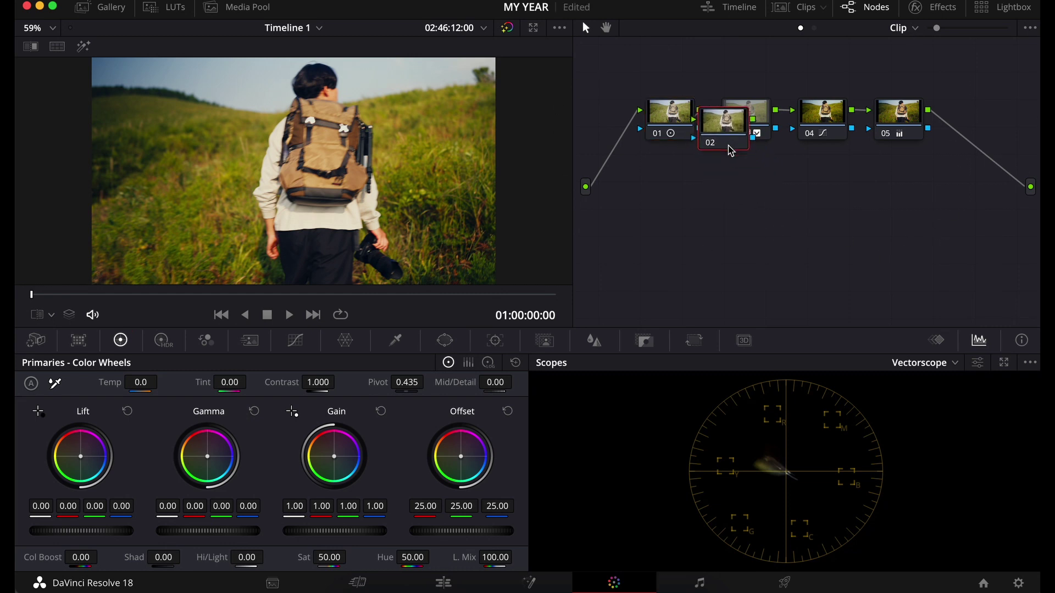
{"action": "key", "text": "ctrl+z"}
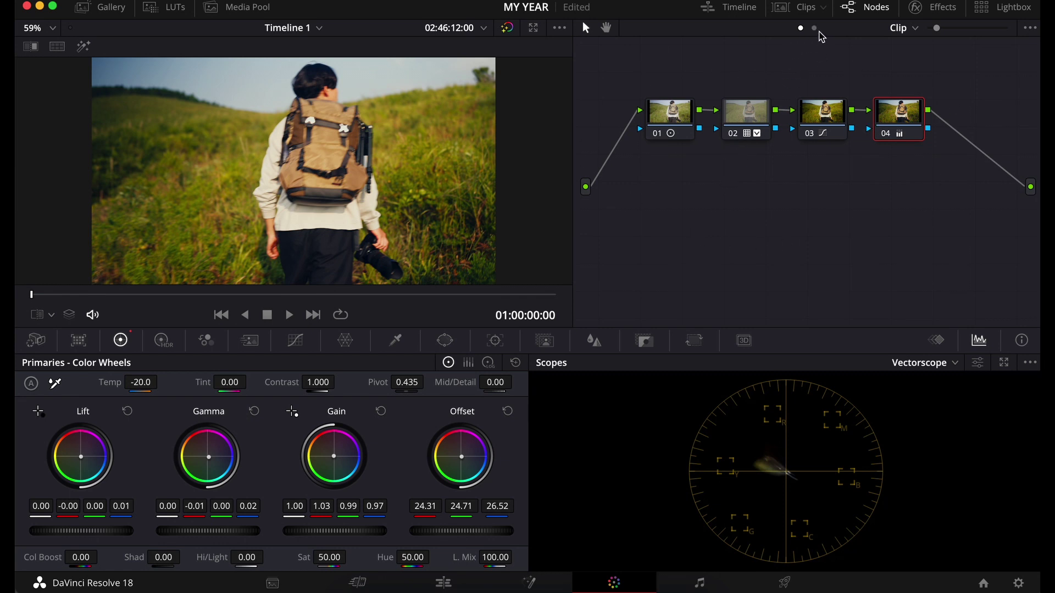
{"action": "left_click", "coordinate": [815, 28]}
{"action": "left_click", "coordinate": [802, 28]}
{"action": "left_click", "coordinate": [815, 28]}
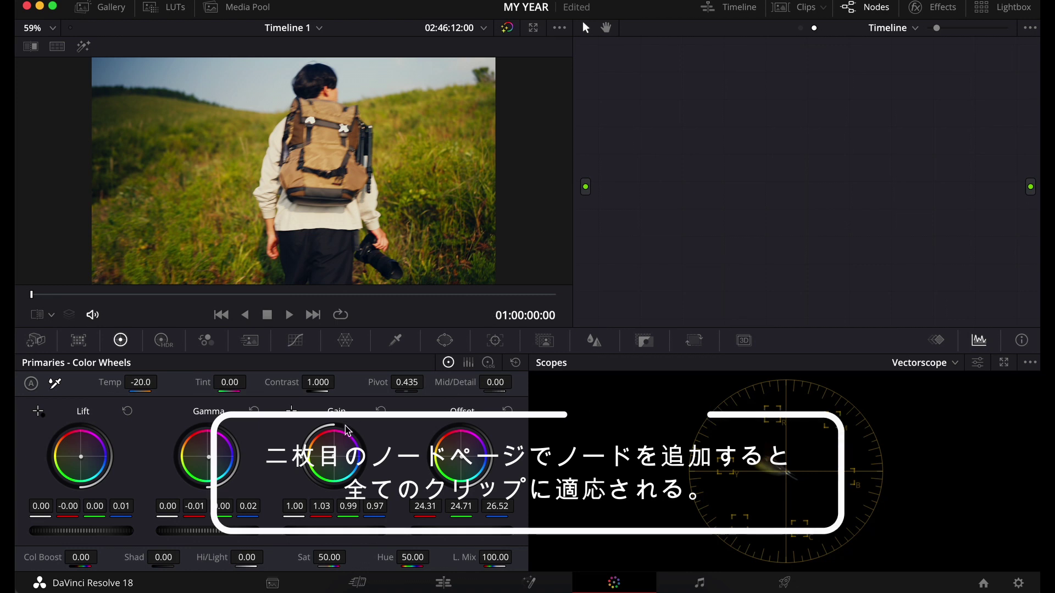
{"action": "key", "text": "alt+s"}
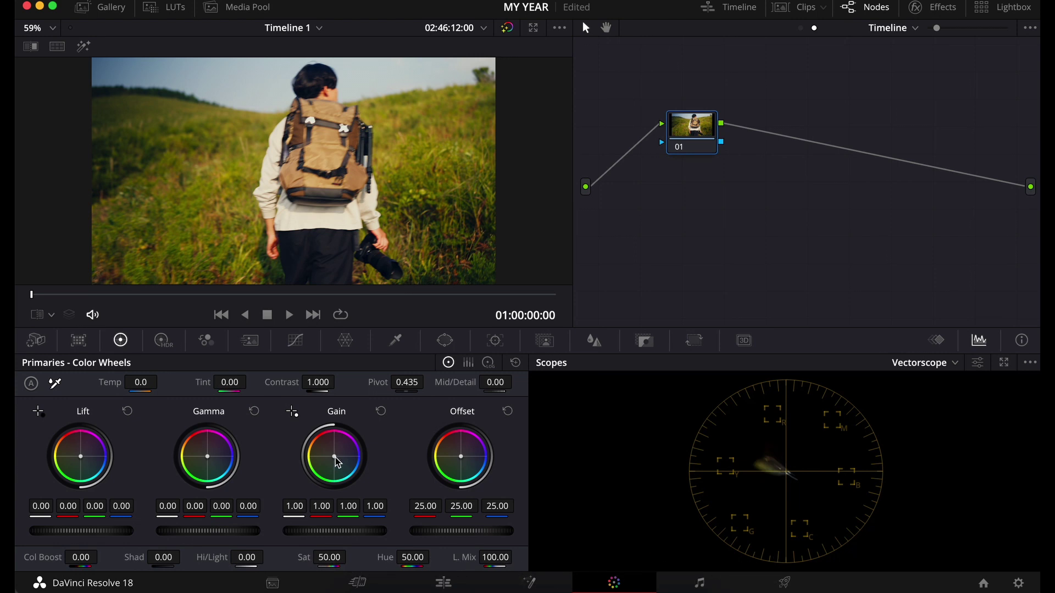
{"action": "left_click_drag", "start_coordinate": [334, 456], "coordinate": [320, 441]}
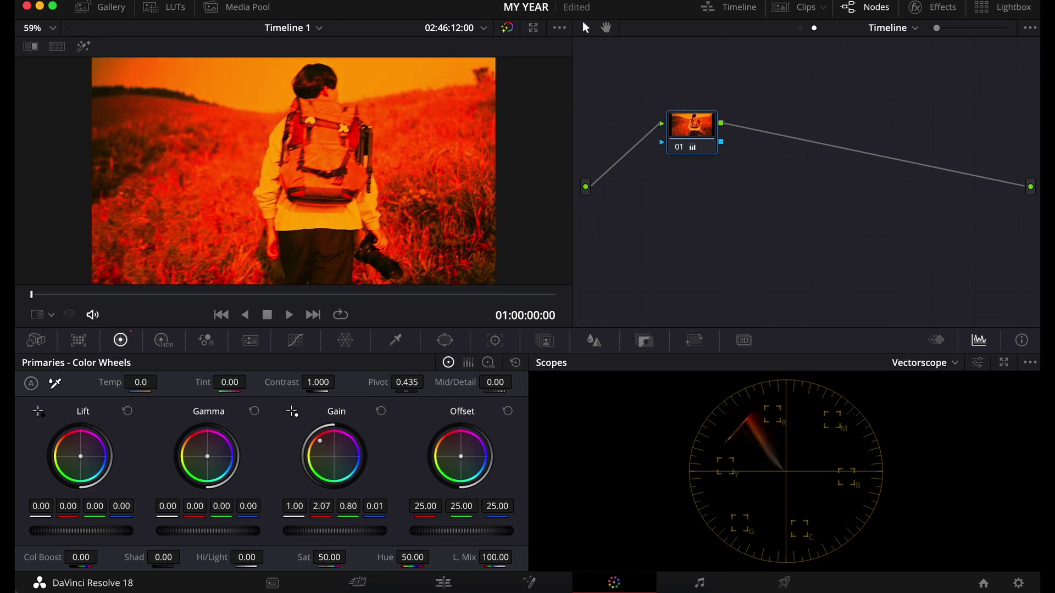
{"action": "left_click", "coordinate": [797, 11]}
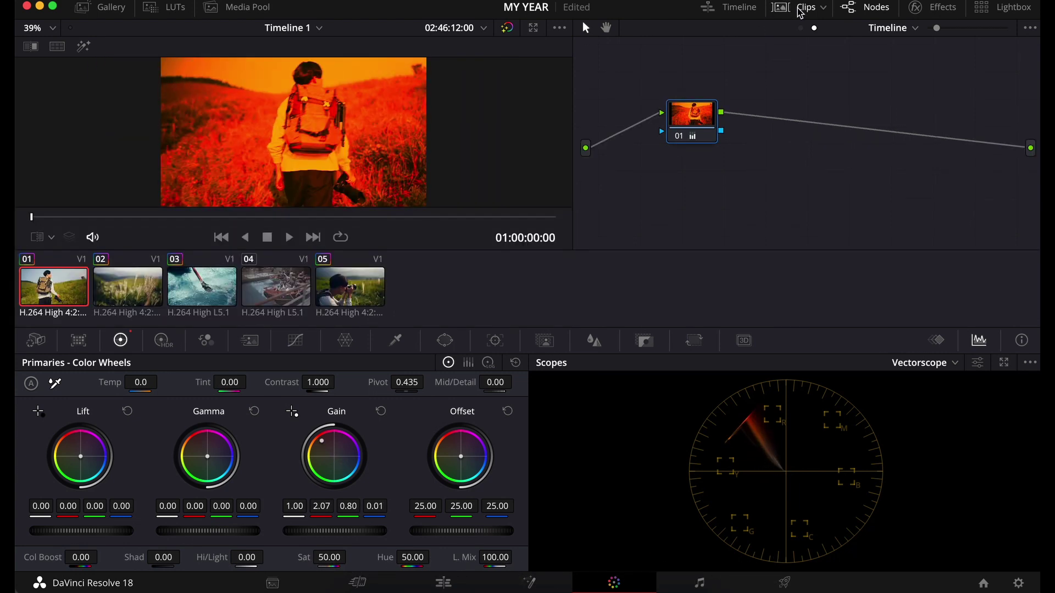
{"action": "left_click", "coordinate": [139, 302]}
{"action": "left_click", "coordinate": [206, 285]}
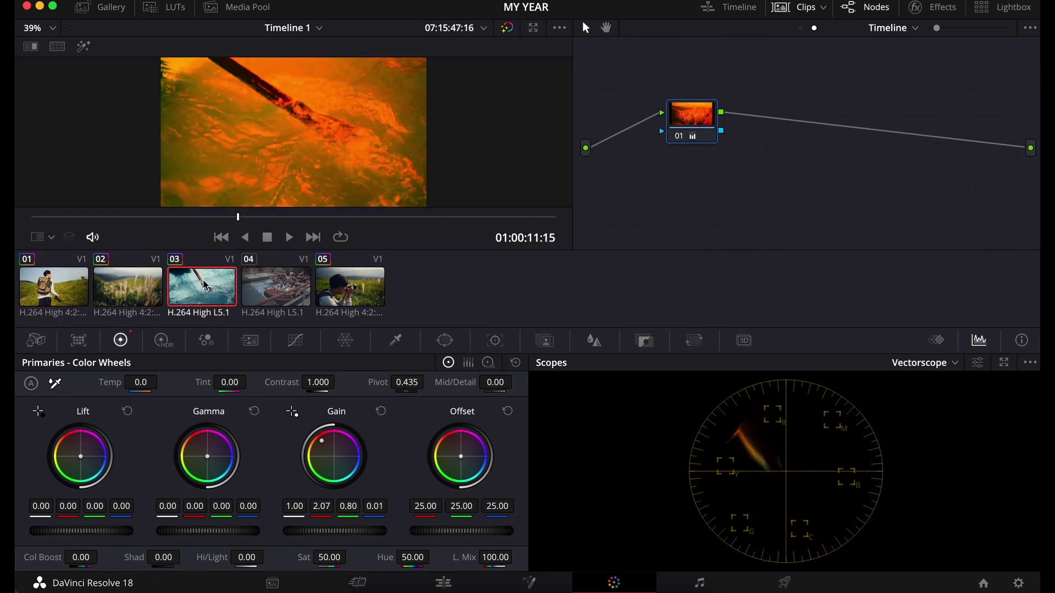
{"action": "left_click", "coordinate": [271, 282]}
{"action": "left_click", "coordinate": [343, 287]}
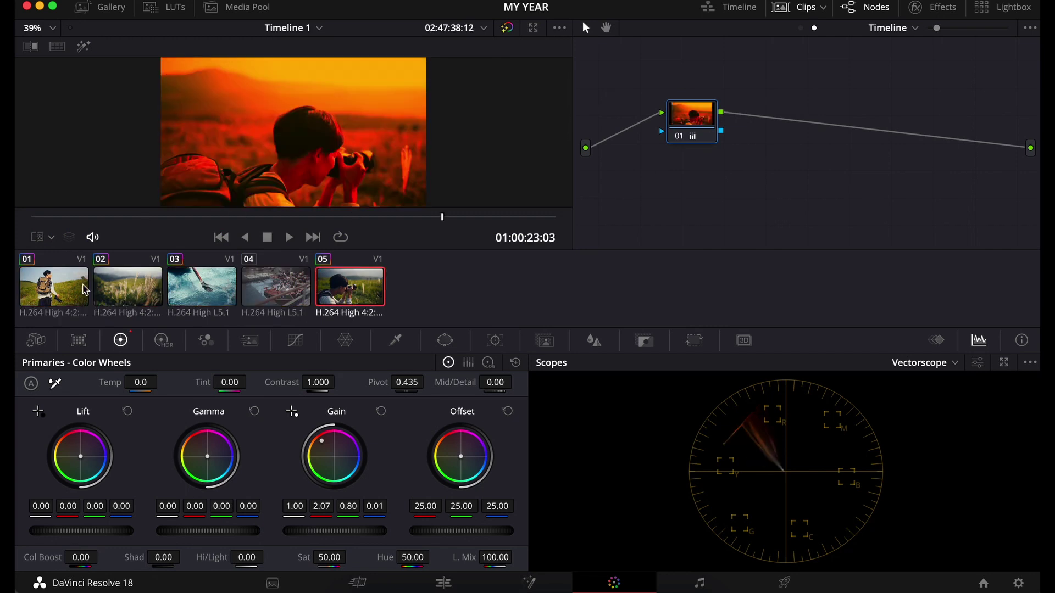
{"action": "left_click", "coordinate": [84, 290]}
{"action": "left_click", "coordinate": [127, 297]}
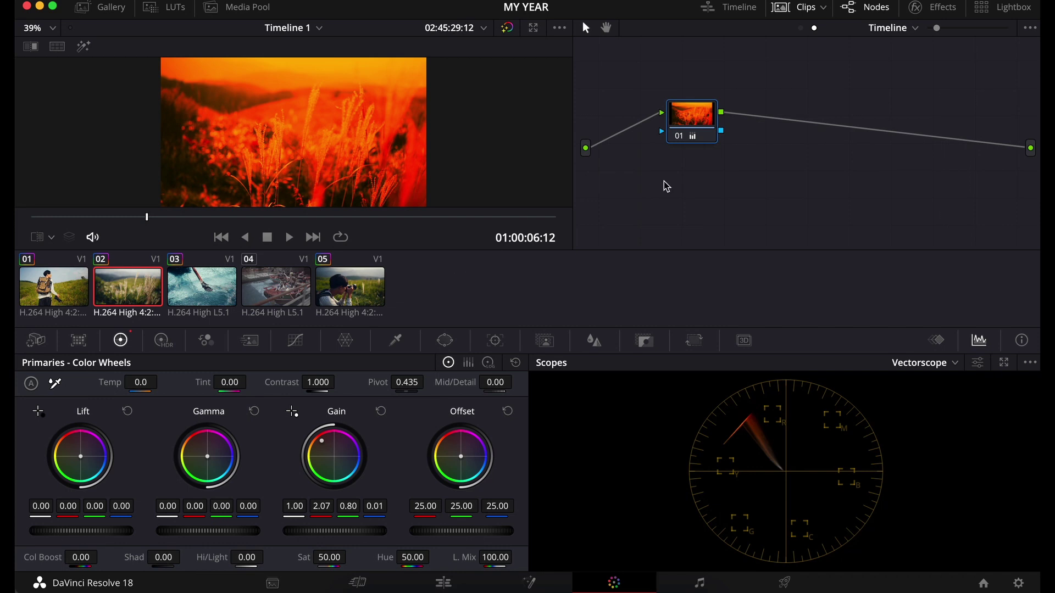
{"action": "left_click", "coordinate": [696, 122]}
{"action": "key", "text": "Delete"}
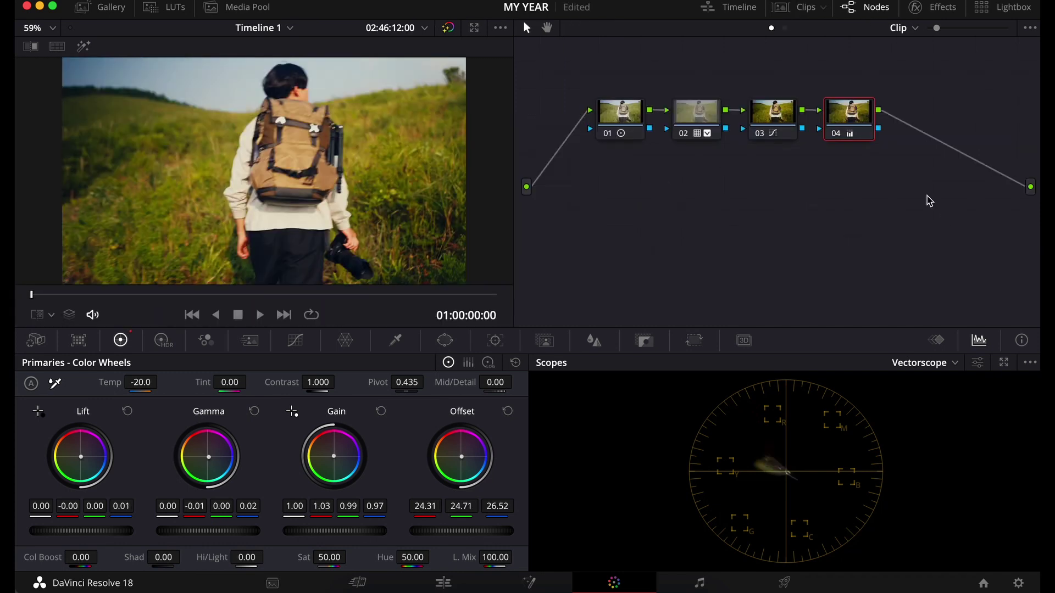
Delete clip 01's four grade nodes, then add node 01 to the timeline graph with Alt+S
{"action": "left_click_drag", "start_coordinate": [930, 200], "coordinate": [566, 56]}
{"action": "key", "text": "Delete"}
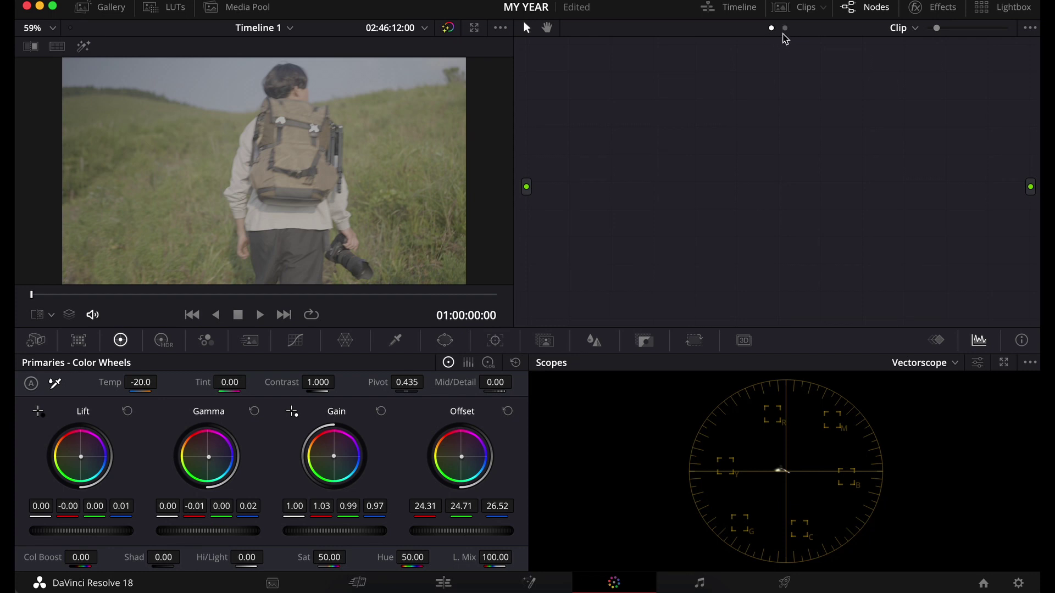
{"action": "left_click", "coordinate": [784, 33]}
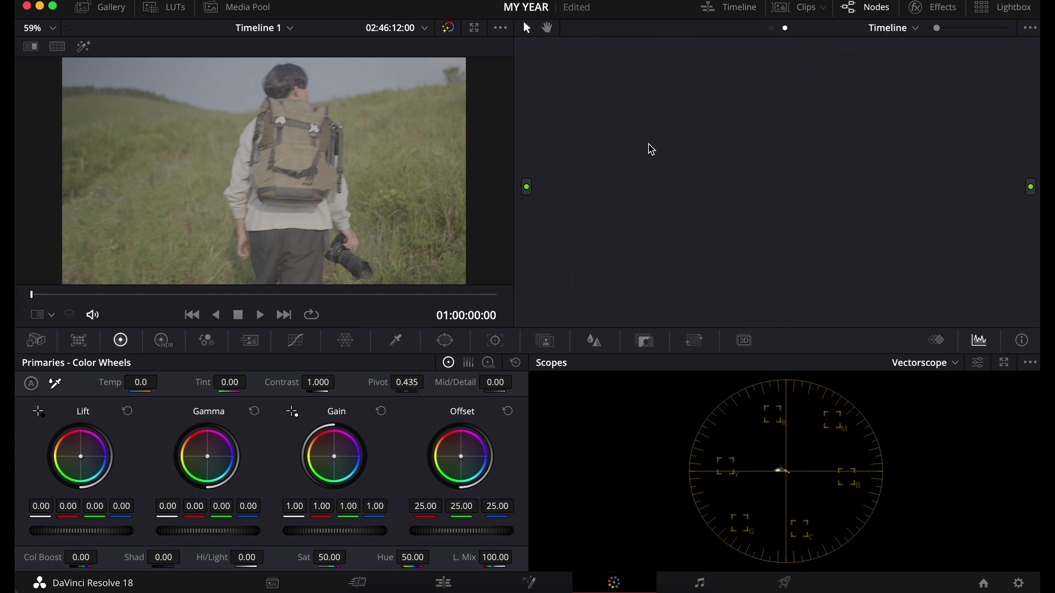
{"action": "key", "text": "alt+s"}
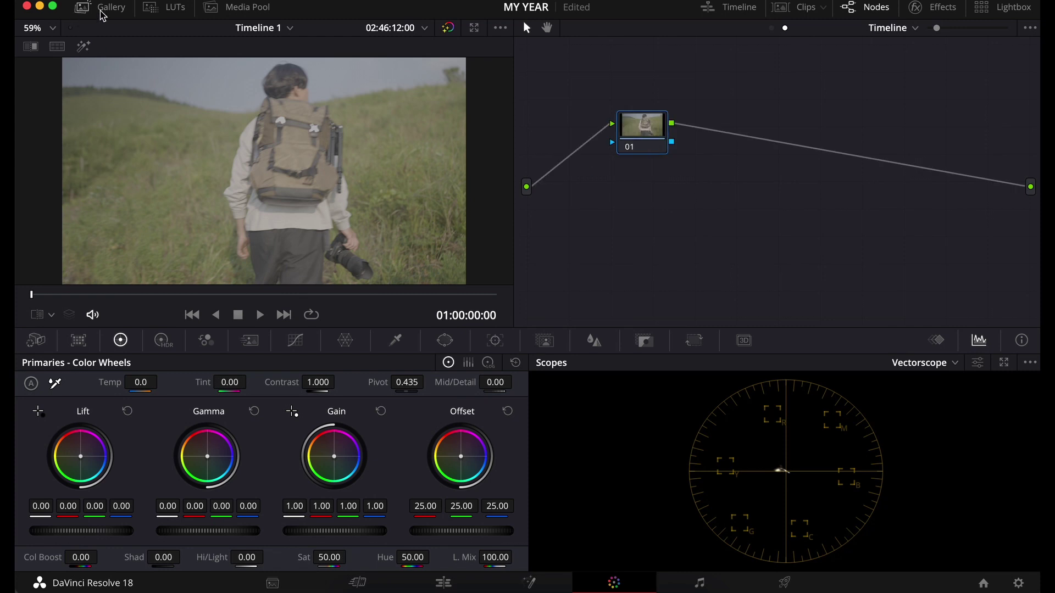
Apply gallery still 1.1.1's grade to the timeline nodes, review clips 01–05, and return to the hiker frame
{"action": "left_click", "coordinate": [104, 8]}
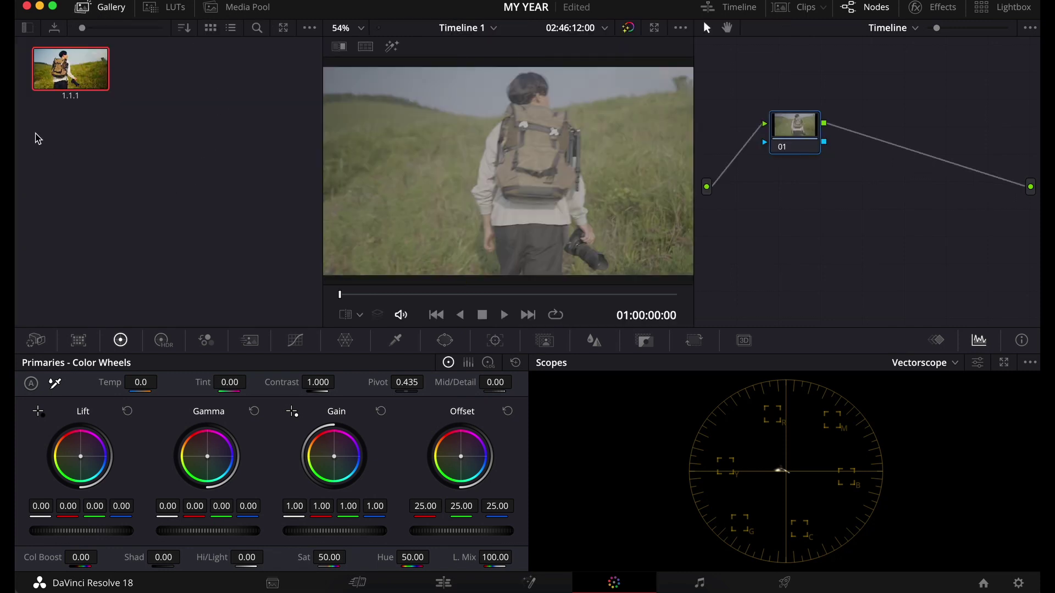
{"action": "left_click_drag", "start_coordinate": [70, 69], "coordinate": [800, 140]}
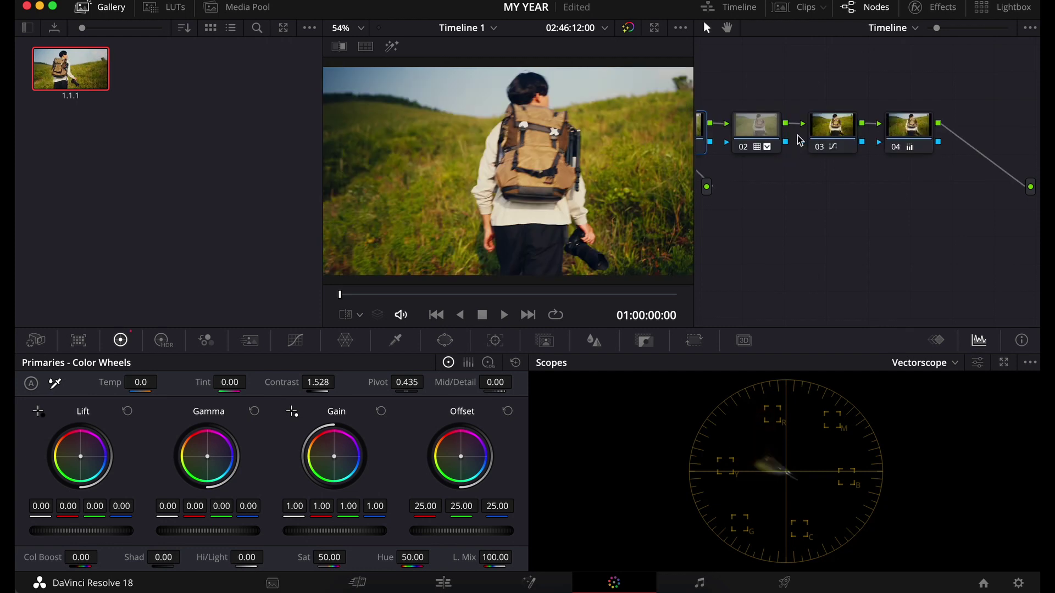
{"action": "left_click", "coordinate": [805, 7]}
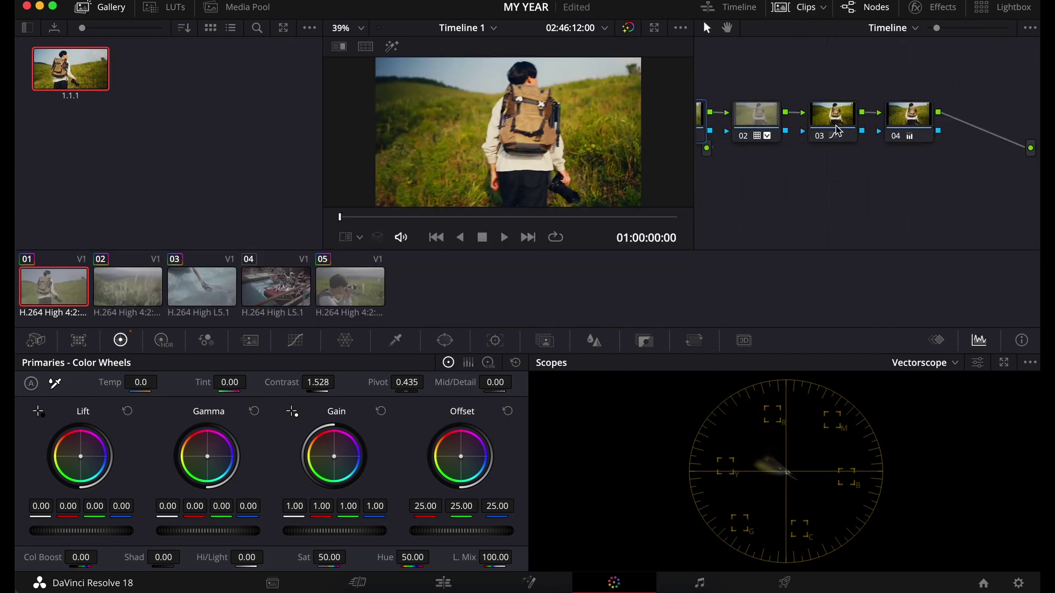
{"action": "left_click", "coordinate": [153, 290]}
{"action": "left_click", "coordinate": [214, 295]}
{"action": "left_click", "coordinate": [277, 295]}
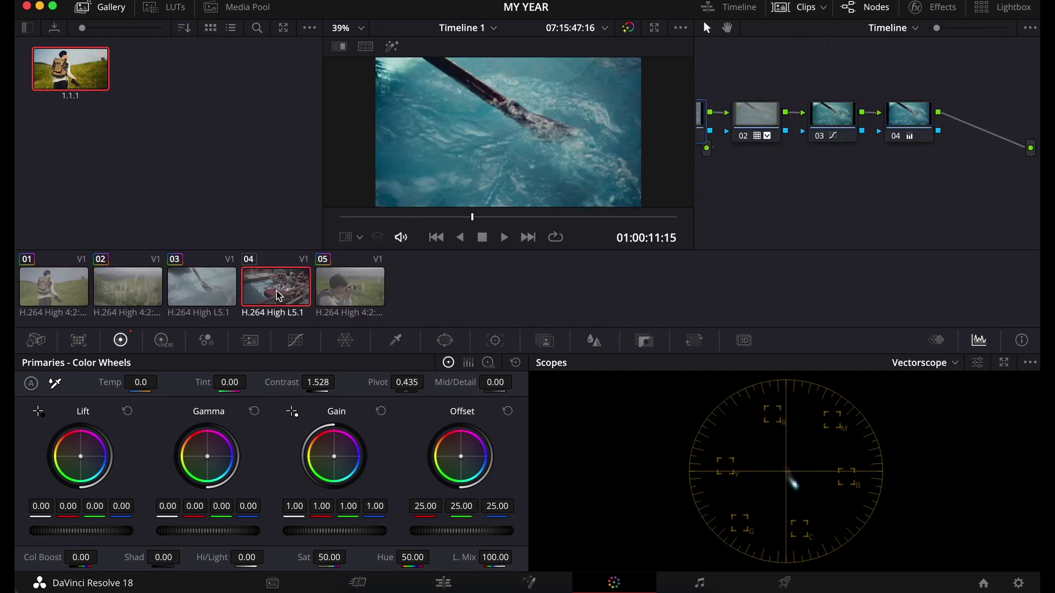
{"action": "left_click", "coordinate": [343, 297]}
{"action": "left_click", "coordinate": [73, 300]}
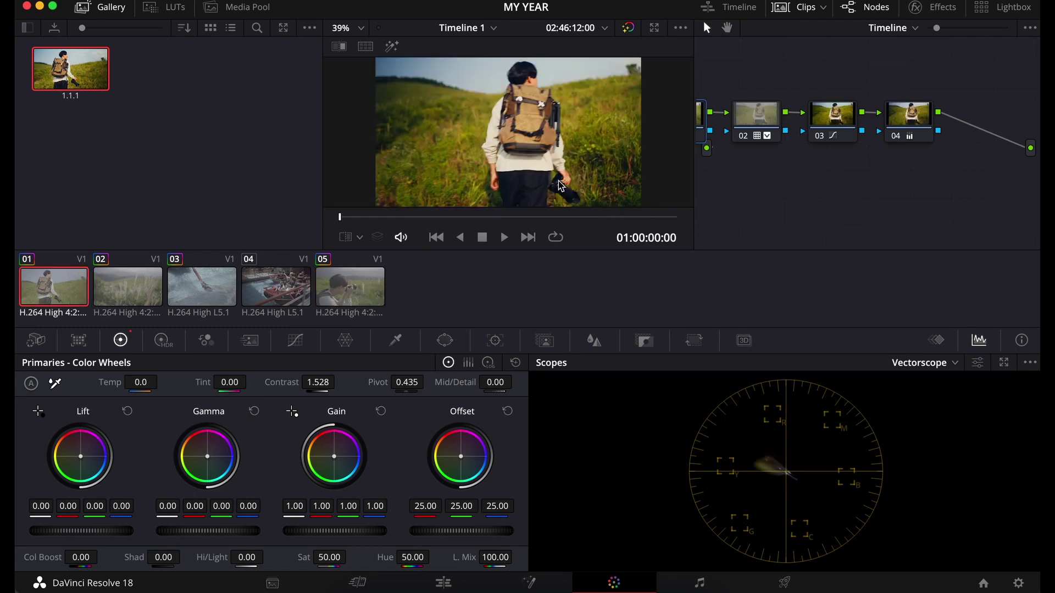
{"action": "left_click_drag", "start_coordinate": [620, 300], "coordinate": [379, 306]}
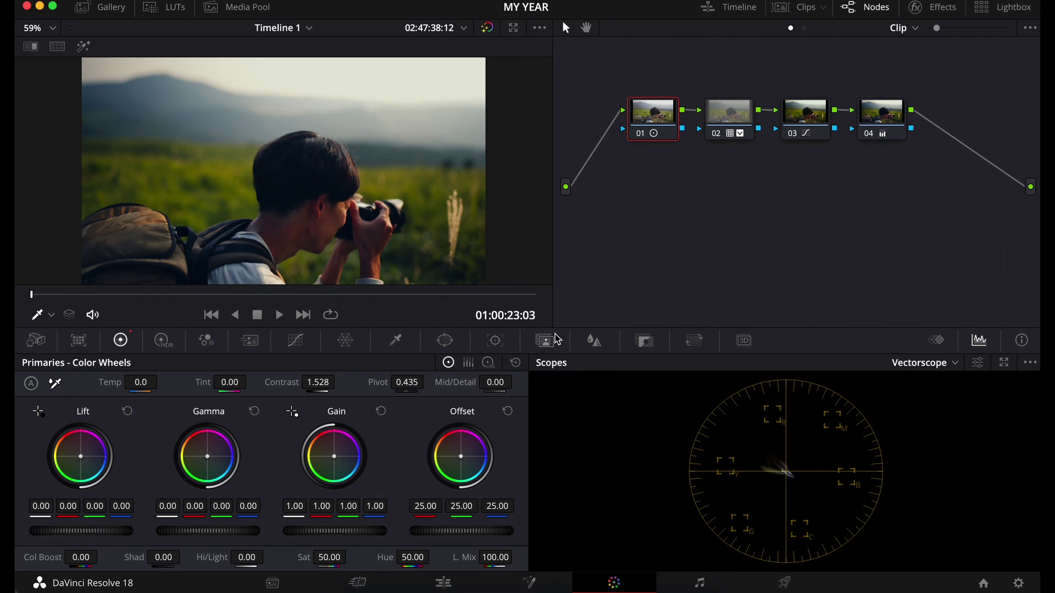
Add a new node 05 beside node 04 on the photographer clip for Magic Mask
{"action": "left_click", "coordinate": [545, 343]}
{"action": "left_click_drag", "start_coordinate": [894, 118], "coordinate": [640, 165]}
{"action": "key", "text": "alt+s"}
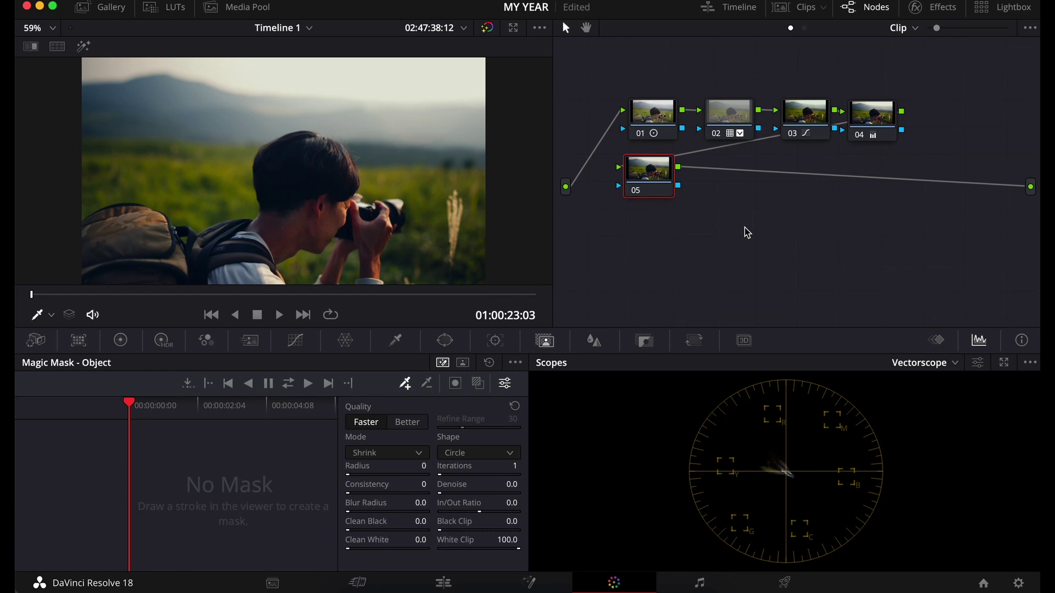
Draw a Magic Mask add-stroke over the man and backpack and show the red mask overlay
{"action": "left_click", "coordinate": [405, 385]}
{"action": "mouse_move", "coordinate": [341, 183]}
{"action": "left_mouse_down"}
{"action": "mouse_move", "coordinate": [247, 263]}
{"action": "mouse_move", "coordinate": [347, 252]}
{"action": "mouse_move", "coordinate": [329, 284]}
{"action": "left_mouse_up"}
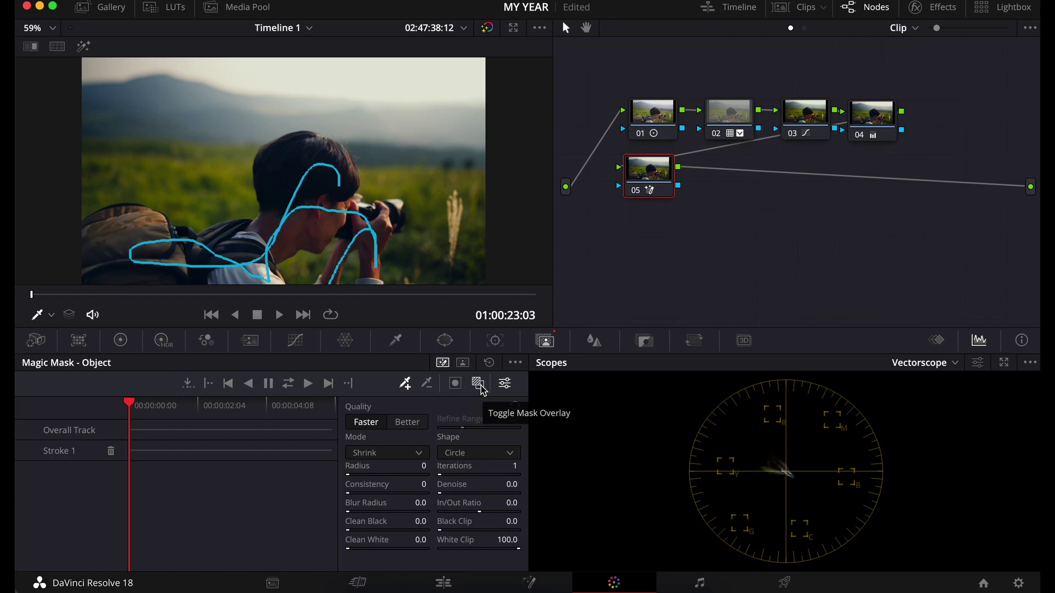
{"action": "left_click", "coordinate": [482, 387]}
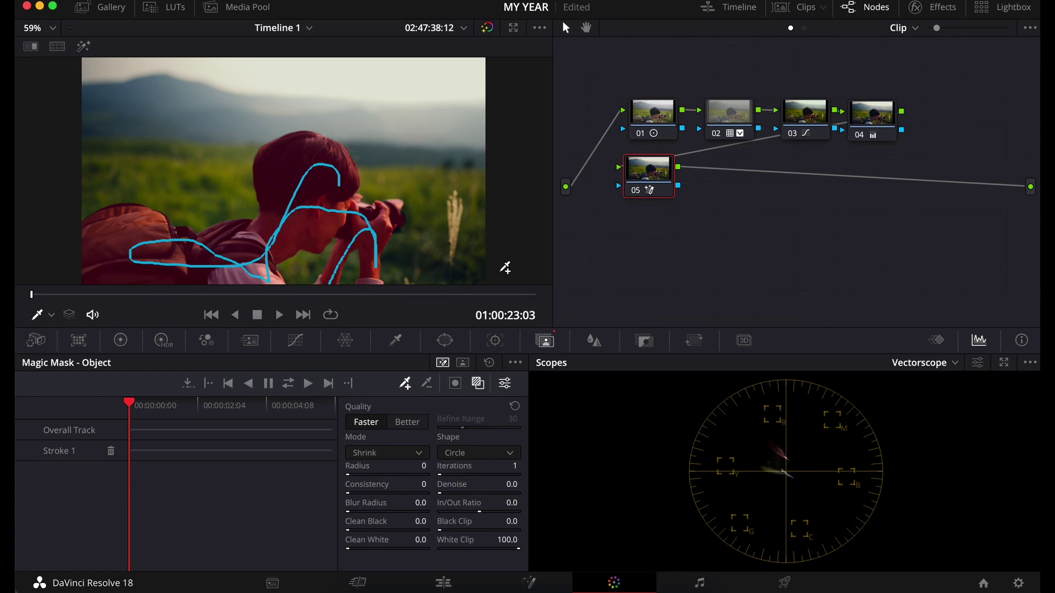
{"action": "left_click", "coordinate": [445, 343]}
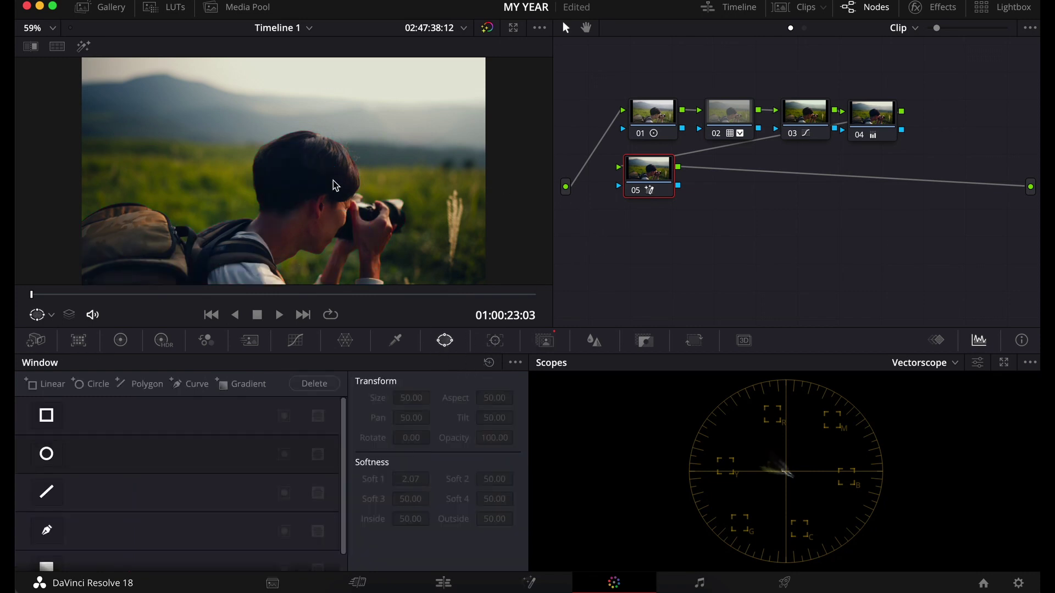
Track node 05's Magic Mask forward through clip 05, scrub back to check it, and hide the overlay
{"action": "left_click", "coordinate": [544, 341]}
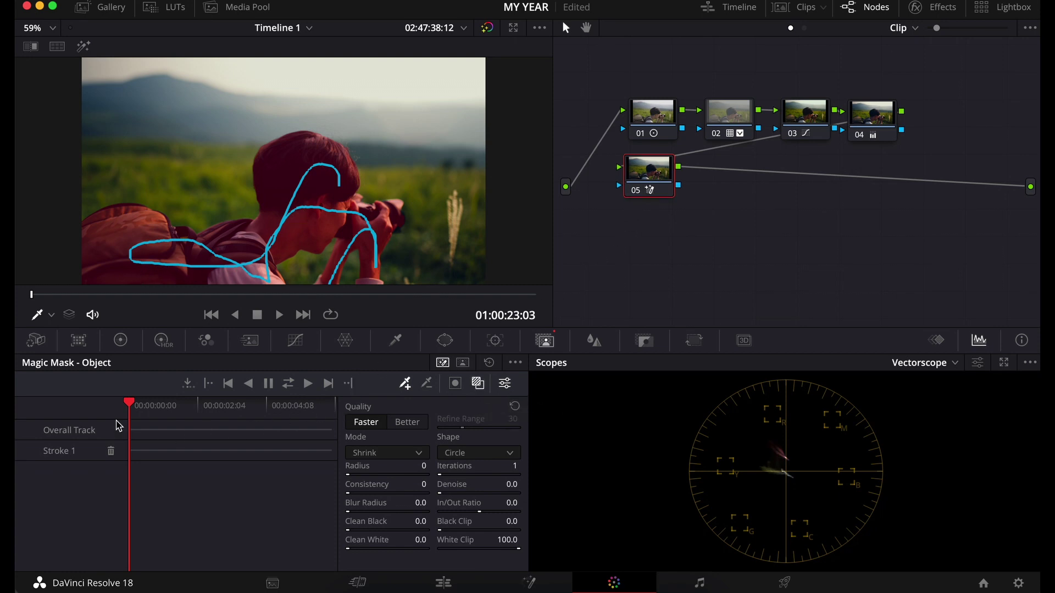
{"action": "left_click", "coordinate": [309, 383]}
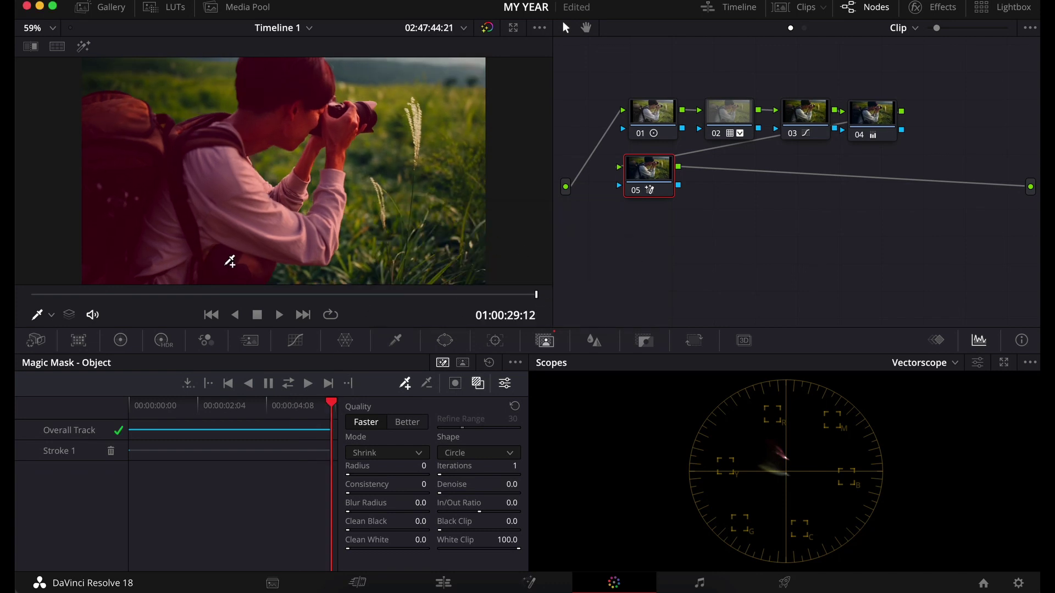
{"action": "mouse_move", "coordinate": [538, 295]}
{"action": "left_mouse_down"}
{"action": "mouse_move", "coordinate": [123, 294]}
{"action": "mouse_move", "coordinate": [413, 330]}
{"action": "left_mouse_up"}
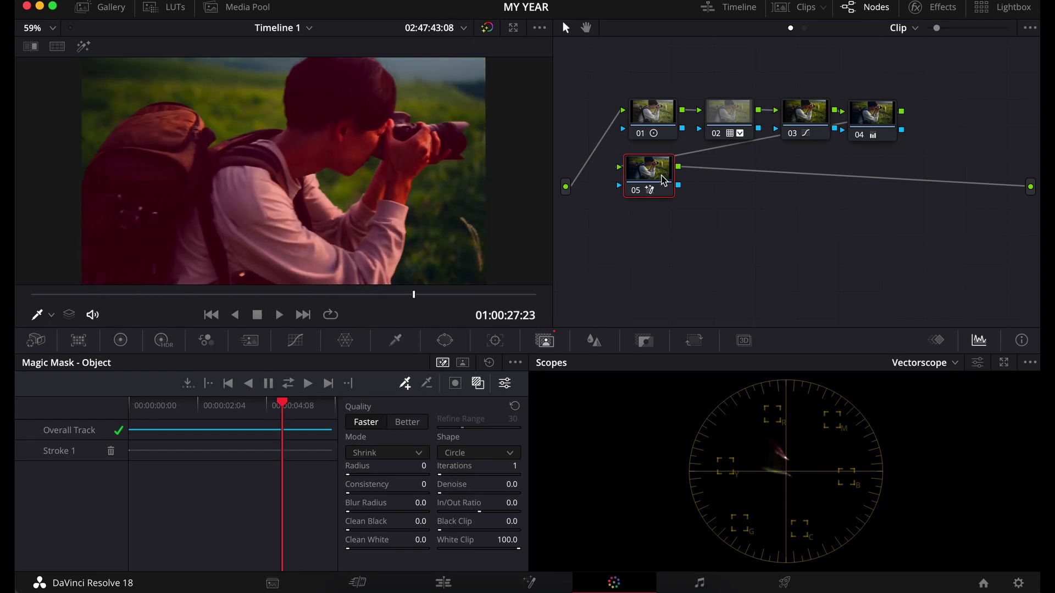
{"action": "left_click", "coordinate": [461, 384]}
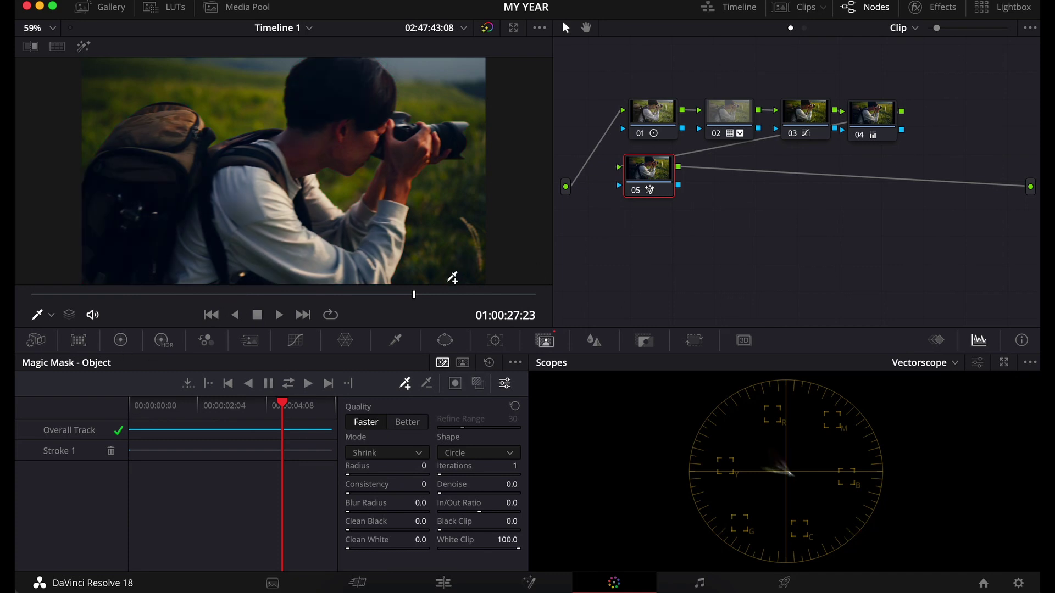
{"action": "left_click_drag", "start_coordinate": [414, 294], "coordinate": [206, 295]}
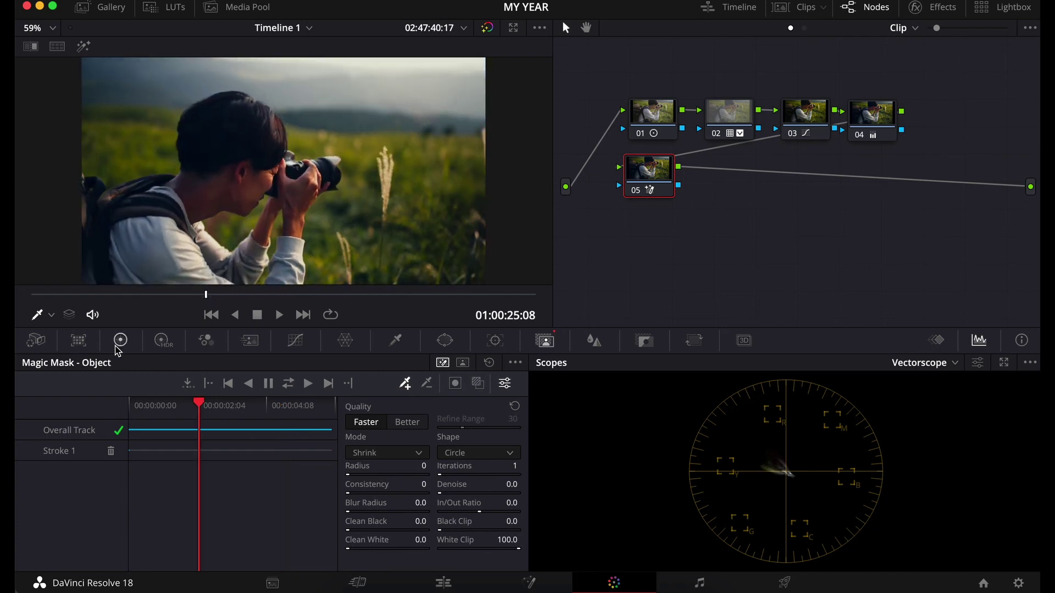
Push node 05's Lift and Gamma wheels toward blue-magenta, tinting the masked photographer, and review playback
{"action": "left_click", "coordinate": [120, 340]}
{"action": "left_click_drag", "start_coordinate": [81, 456], "coordinate": [77, 451]}
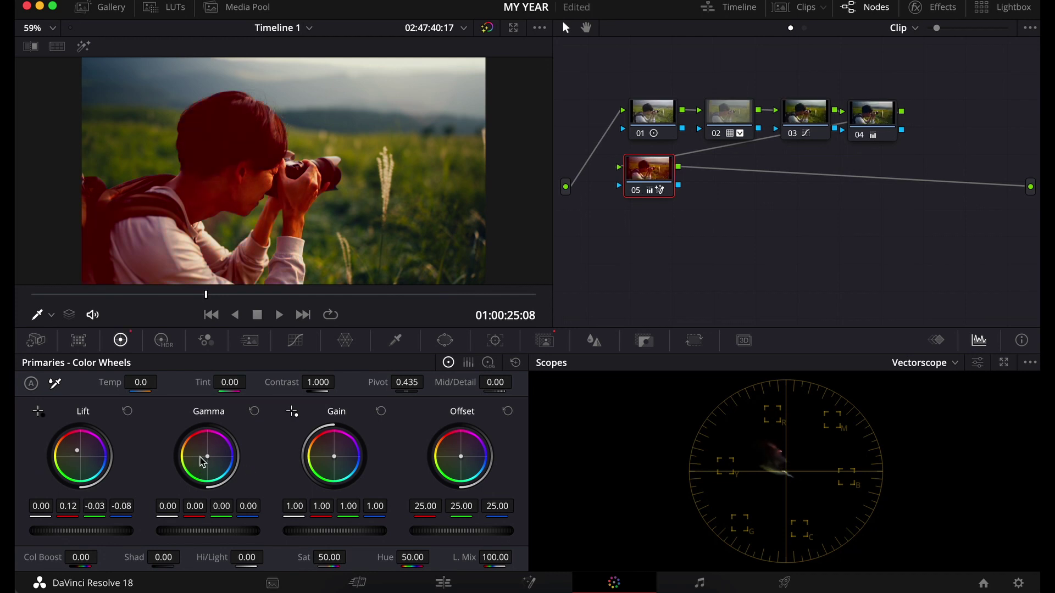
{"action": "left_click_drag", "start_coordinate": [202, 461], "coordinate": [213, 457]}
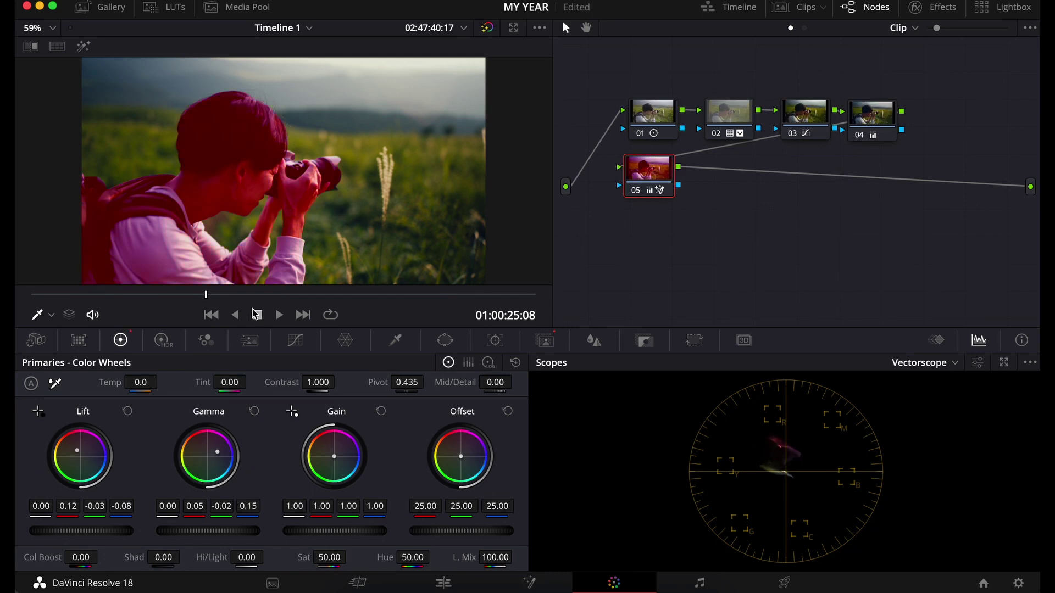
{"action": "key", "text": "space"}
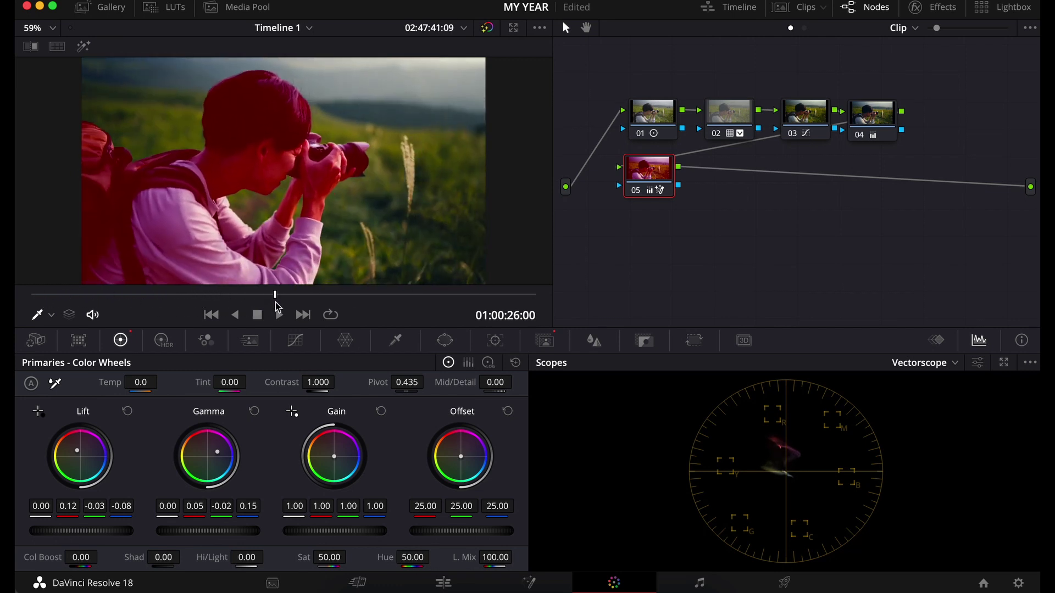
{"action": "left_click_drag", "start_coordinate": [90, 455], "coordinate": [101, 461]}
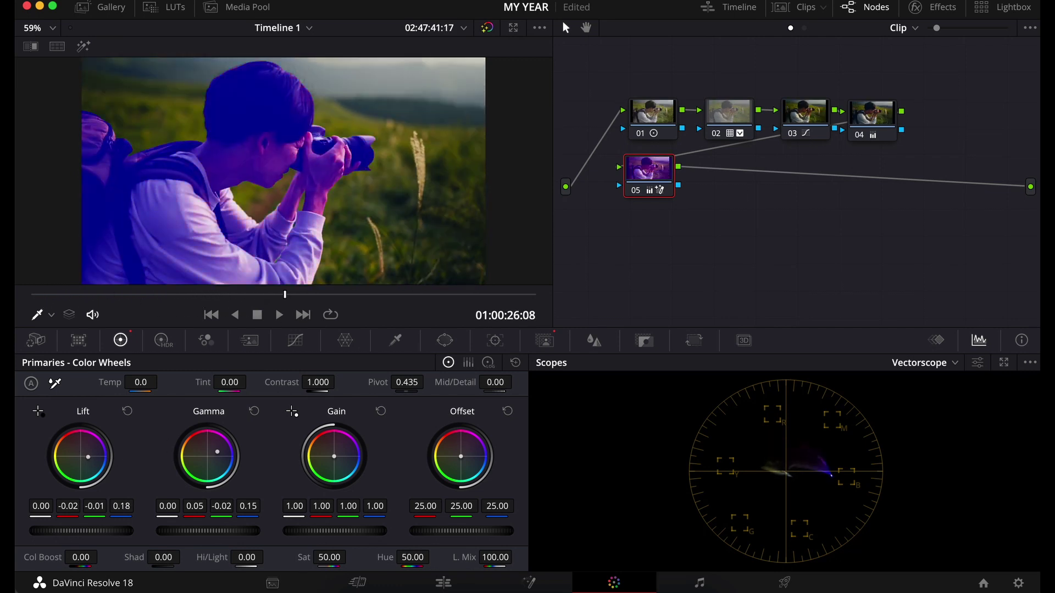
{"action": "mouse_move", "coordinate": [291, 295]}
{"action": "left_mouse_down"}
{"action": "mouse_move", "coordinate": [113, 297]}
{"action": "mouse_move", "coordinate": [256, 297]}
{"action": "left_mouse_up"}
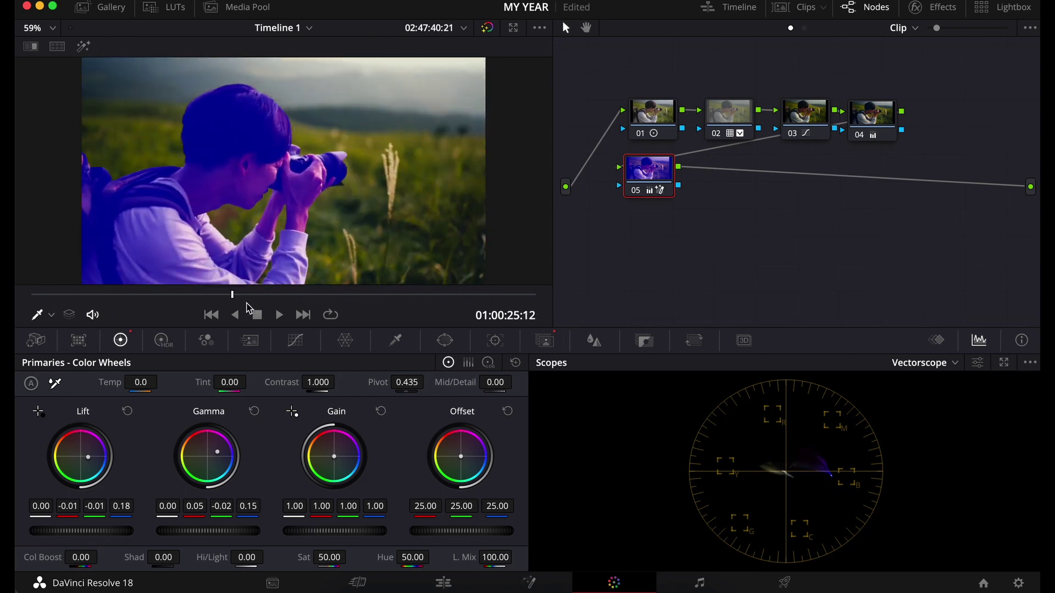
{"action": "left_click", "coordinate": [446, 341]}
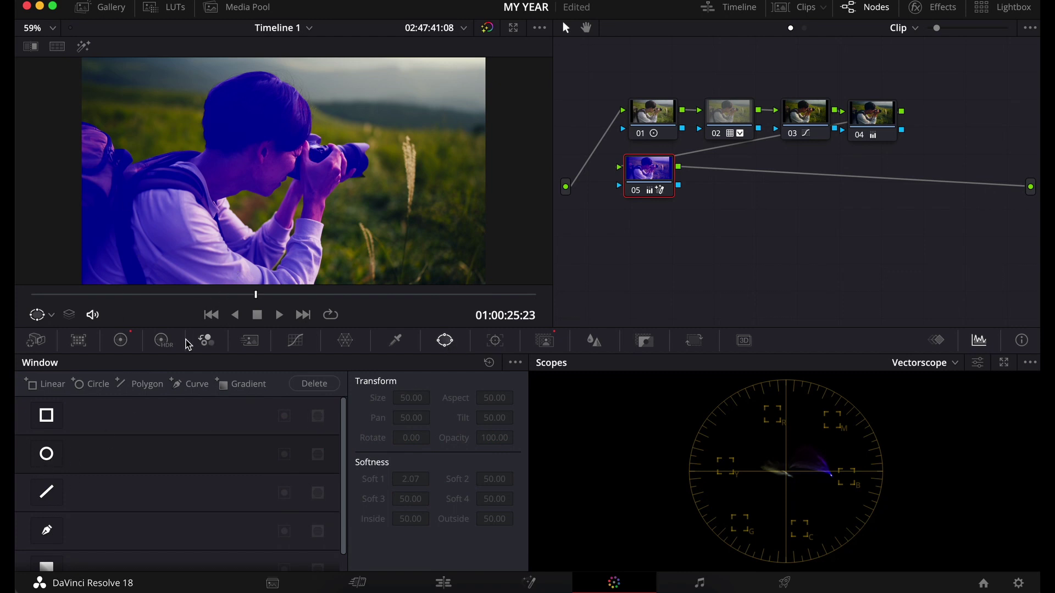
Undo node 05's blue tint, connect its mask to a new alpha output, and view the Edit page
{"action": "left_click", "coordinate": [547, 345]}
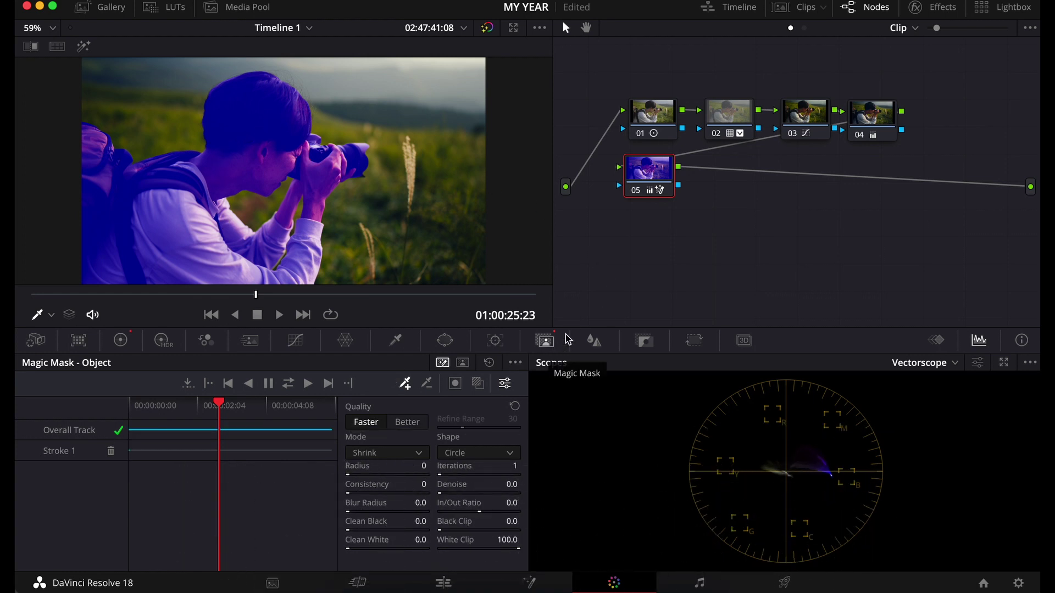
{"action": "key", "text": "ctrl+z"}
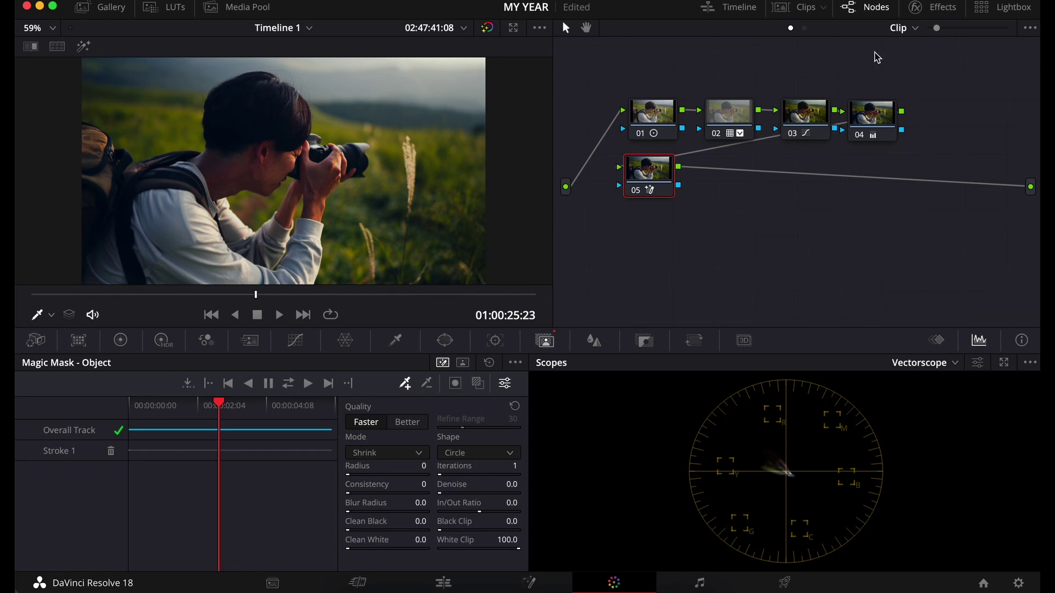
{"action": "right_click", "coordinate": [764, 253]}
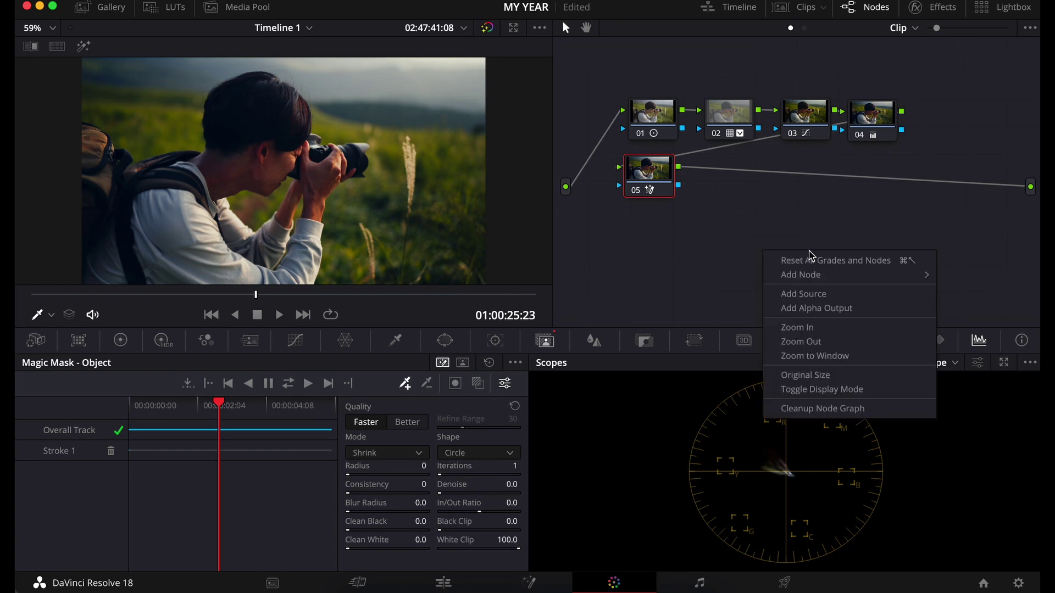
{"action": "left_click", "coordinate": [857, 309]}
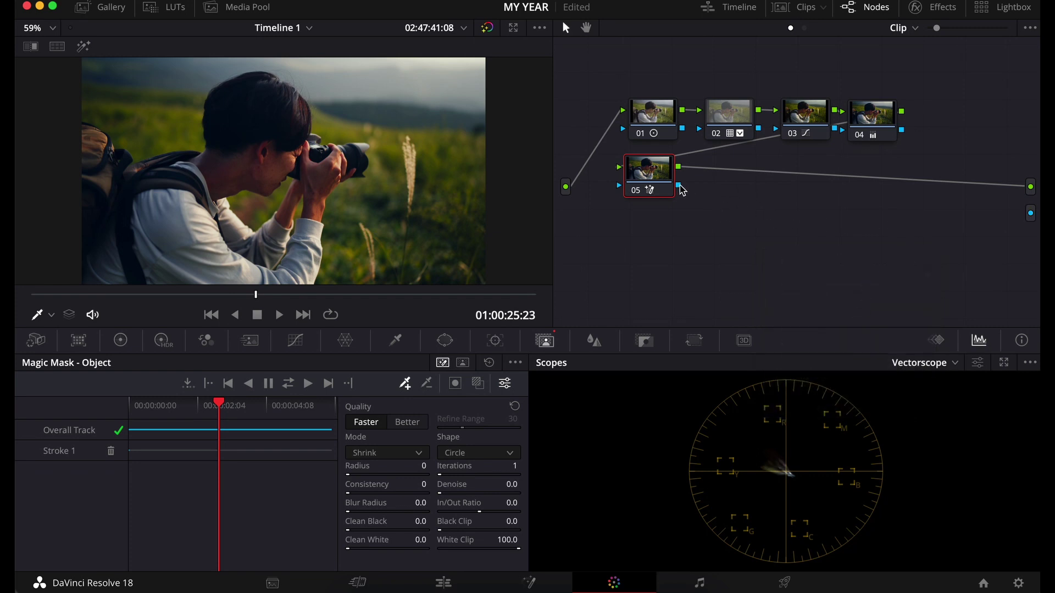
{"action": "left_click_drag", "start_coordinate": [679, 187], "coordinate": [1031, 214]}
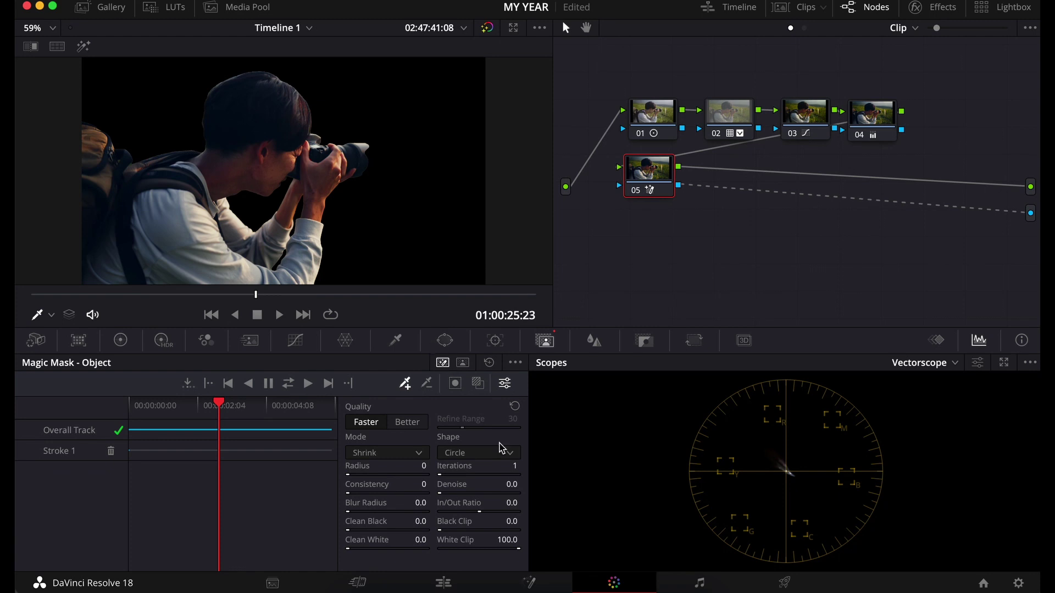
{"action": "left_click", "coordinate": [444, 582]}
Move C0011 onto Video 2, align C0002 beneath it on Video 1, and play the composite
{"action": "scroll", "coordinate": [975, 414], "scroll_direction": "down", "scroll_amount": 3}
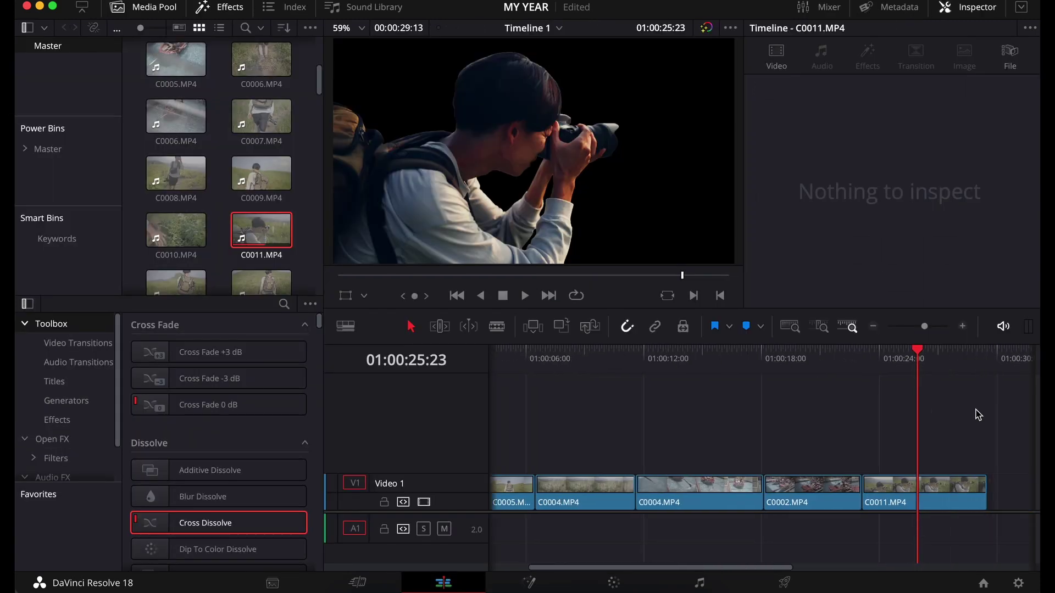
{"action": "left_click_drag", "start_coordinate": [791, 494], "coordinate": [791, 457]}
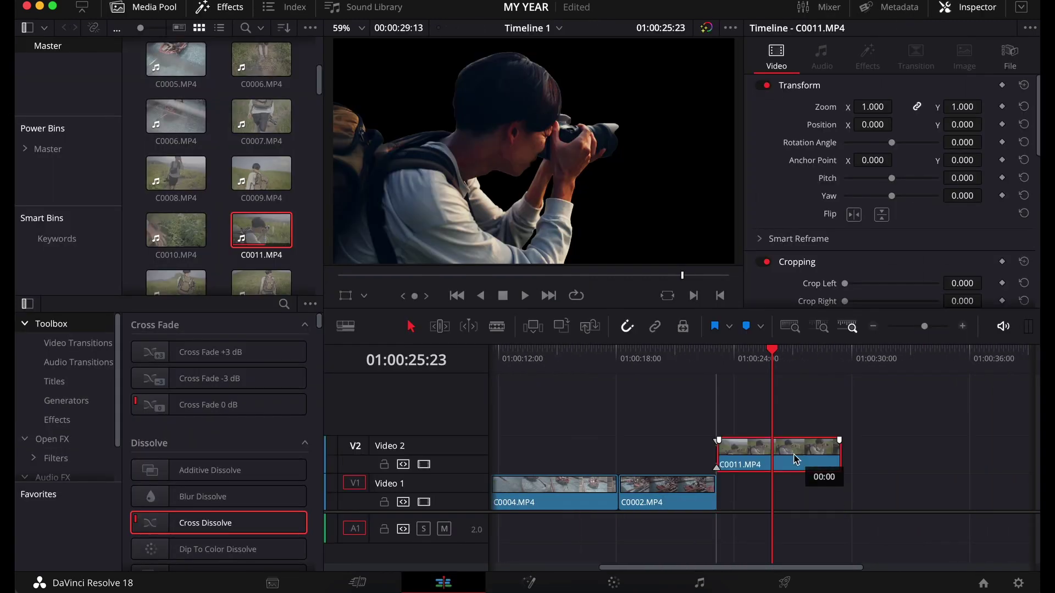
{"action": "left_click", "coordinate": [679, 494]}
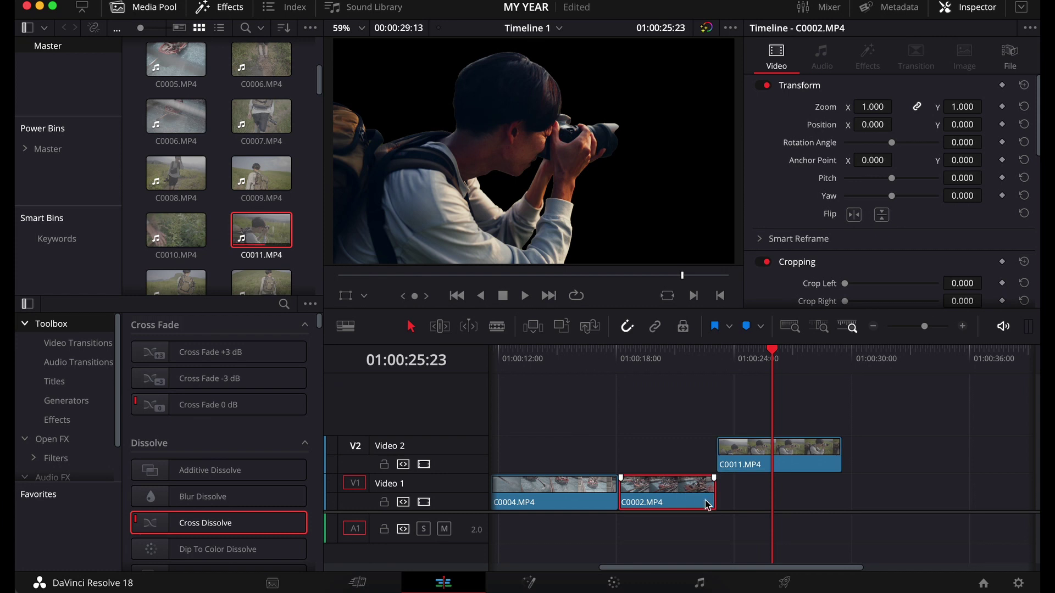
{"action": "left_click_drag", "start_coordinate": [748, 500], "coordinate": [764, 500]}
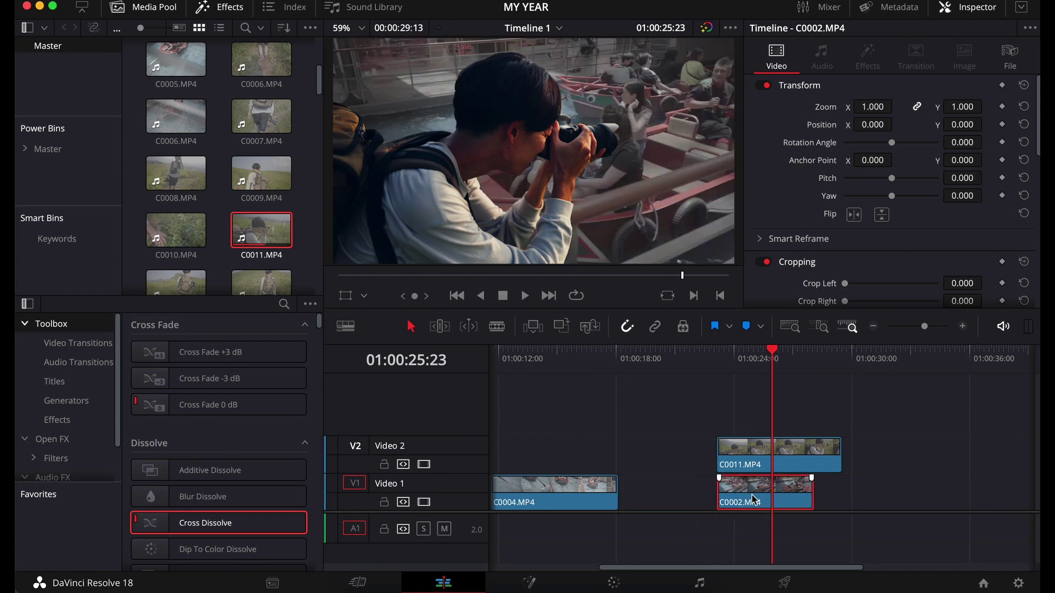
{"action": "left_click_drag", "start_coordinate": [772, 354], "coordinate": [722, 360]}
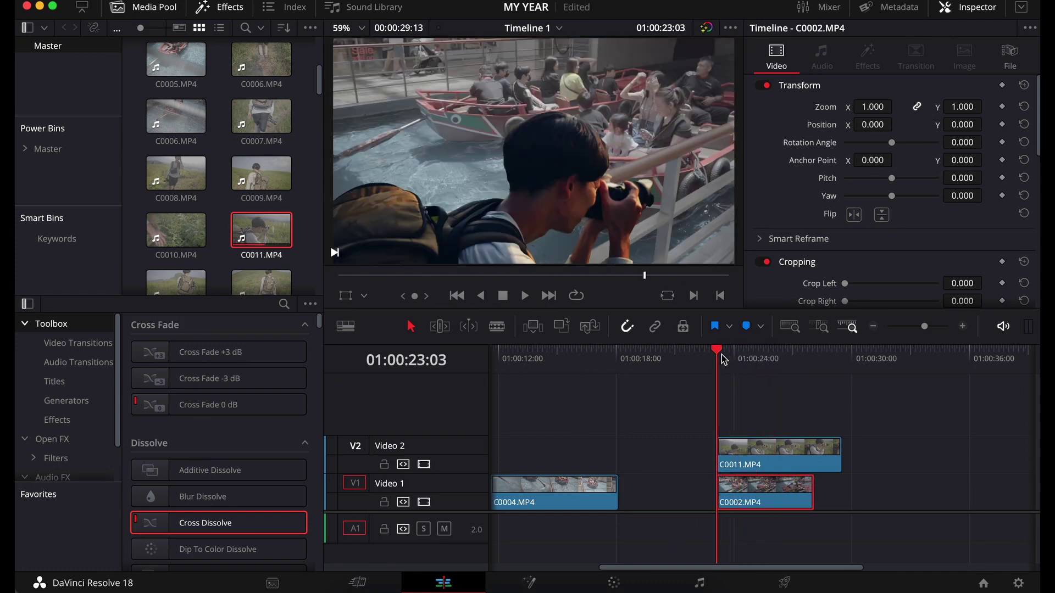
{"action": "key", "text": "space"}
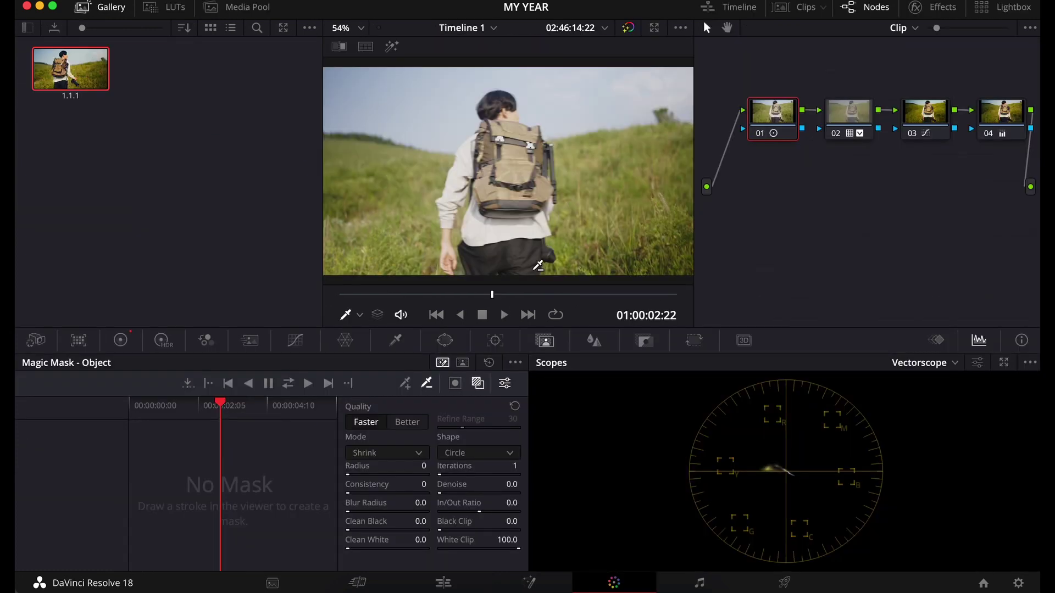
Draw Magic Mask add-strokes over the walking hiker on node 01
{"action": "left_click", "coordinate": [405, 385]}
{"action": "mouse_move", "coordinate": [501, 103]}
{"action": "left_mouse_down"}
{"action": "mouse_move", "coordinate": [538, 254]}
{"action": "mouse_move", "coordinate": [515, 176]}
{"action": "mouse_move", "coordinate": [488, 269]}
{"action": "left_mouse_up"}
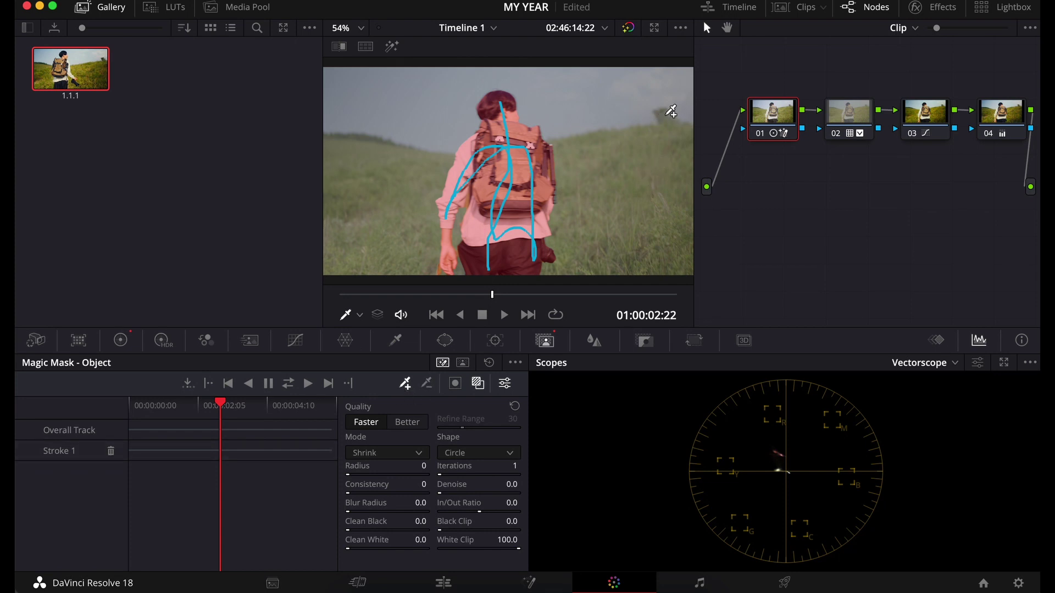
{"action": "left_click_drag", "start_coordinate": [662, 112], "coordinate": [673, 117]}
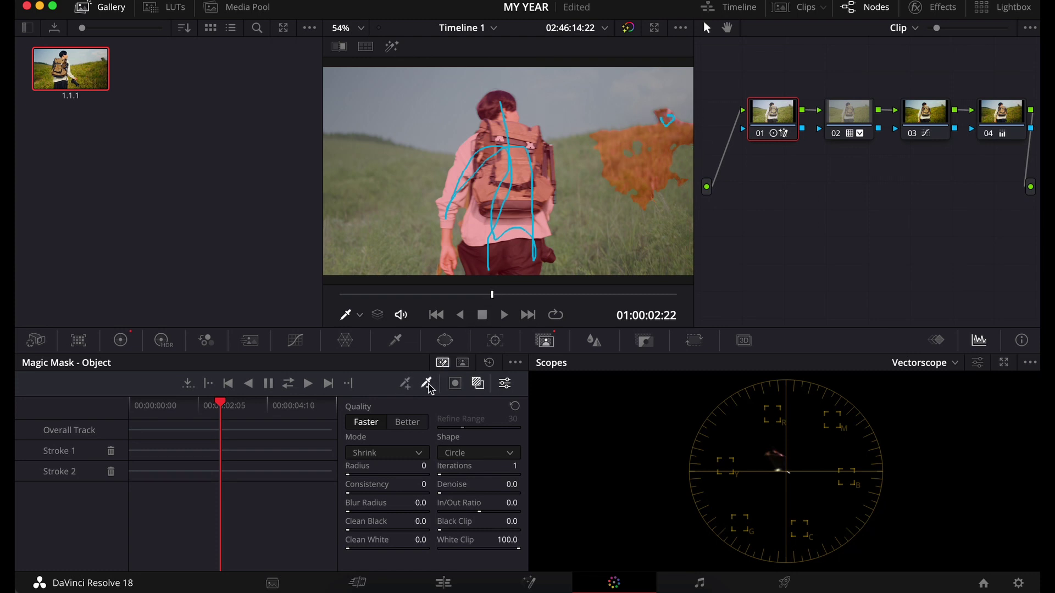
Paint subtract-strokes to remove the background grass from the hiker's mask
{"action": "left_click", "coordinate": [427, 383]}
{"action": "left_click_drag", "start_coordinate": [617, 142], "coordinate": [665, 165]}
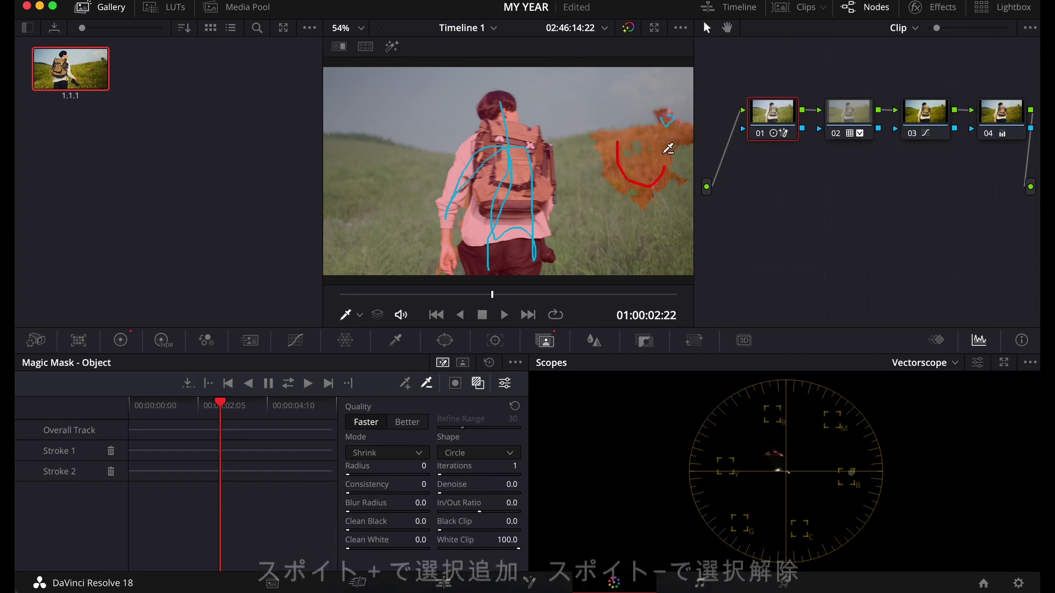
{"action": "left_click_drag", "start_coordinate": [634, 131], "coordinate": [690, 132]}
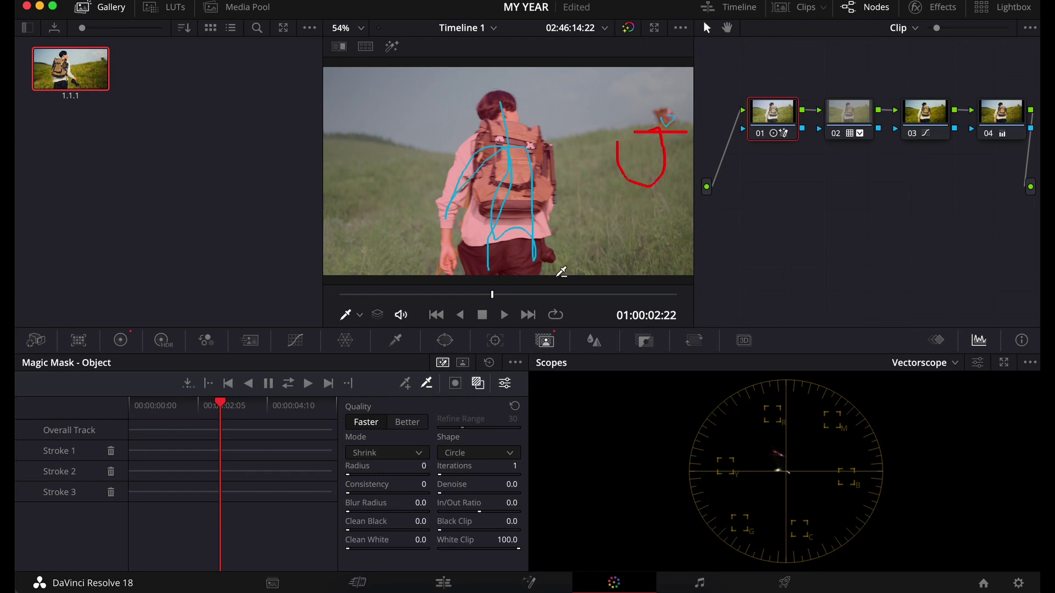
{"action": "left_click", "coordinate": [549, 347]}
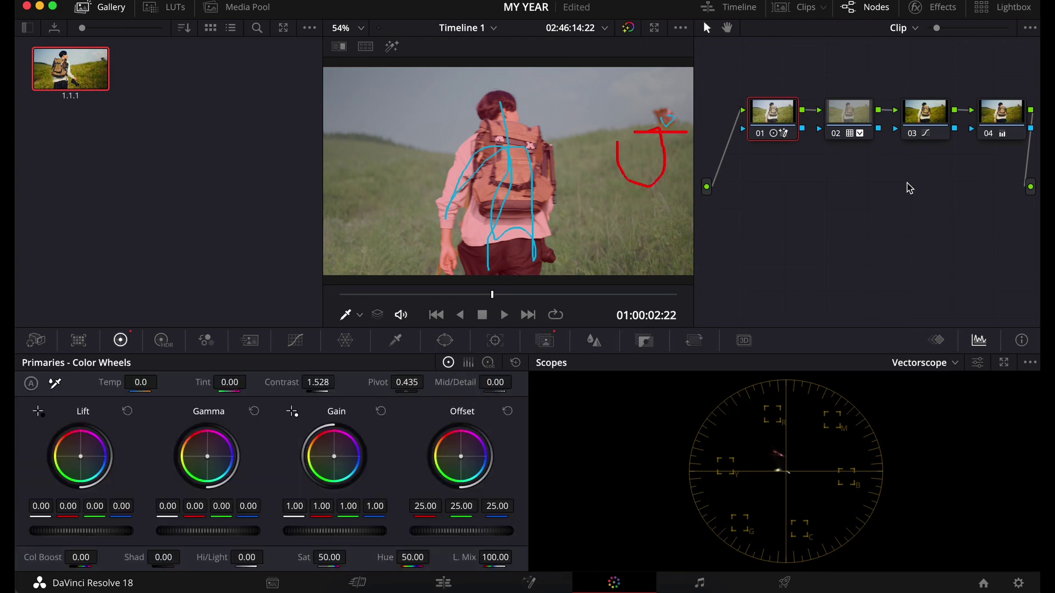